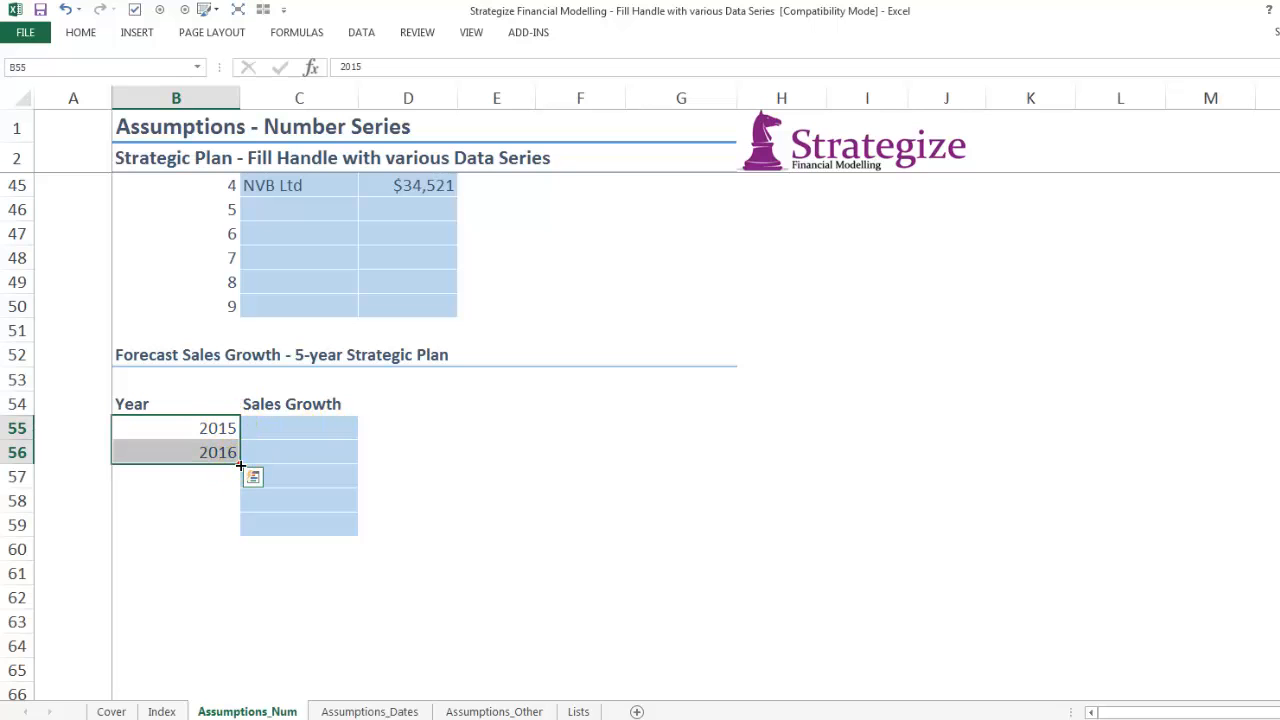
# - Extend the Year series in the Forecast Sales Growth table from 2015 and 2016 down through row 59
pyautogui.moveTo(240, 465); pyautogui.dragTo(230, 527)
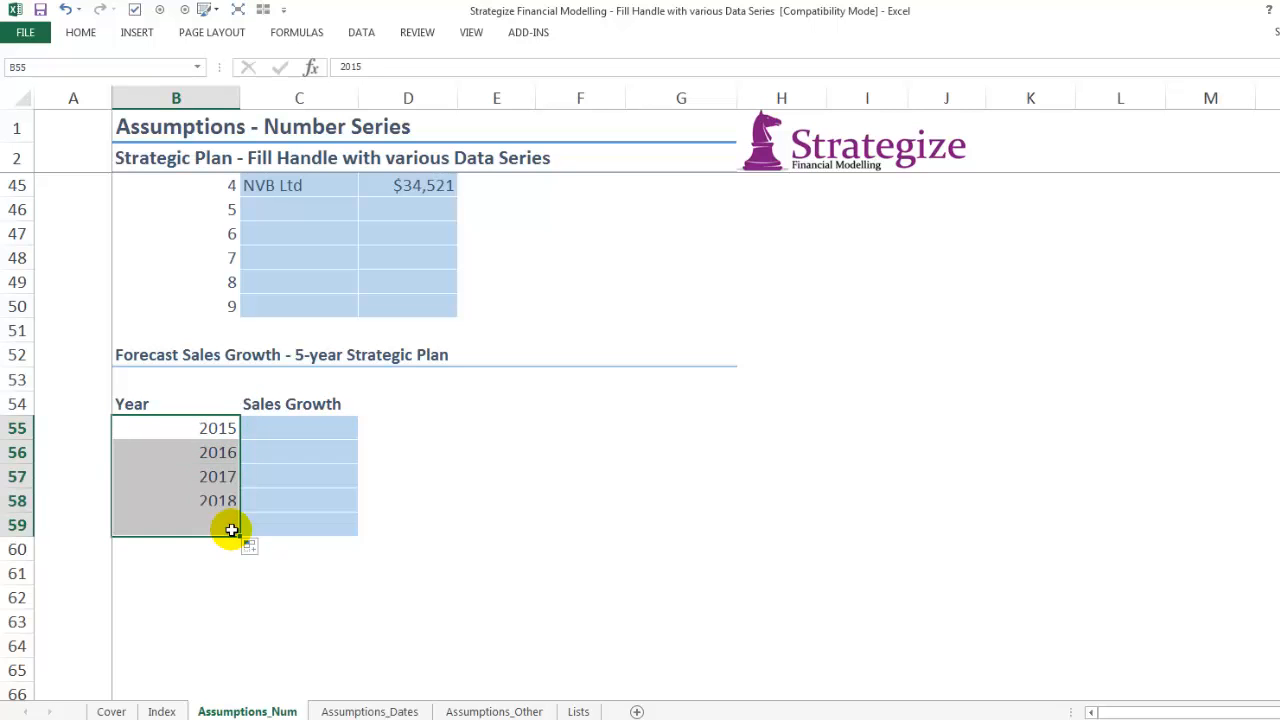
pyautogui.click(91, 356)
# - Open the Assumptions_Dates sheet and go to the Average Forecast Sales Breakdown by Workday table
pyautogui.click(163, 711)
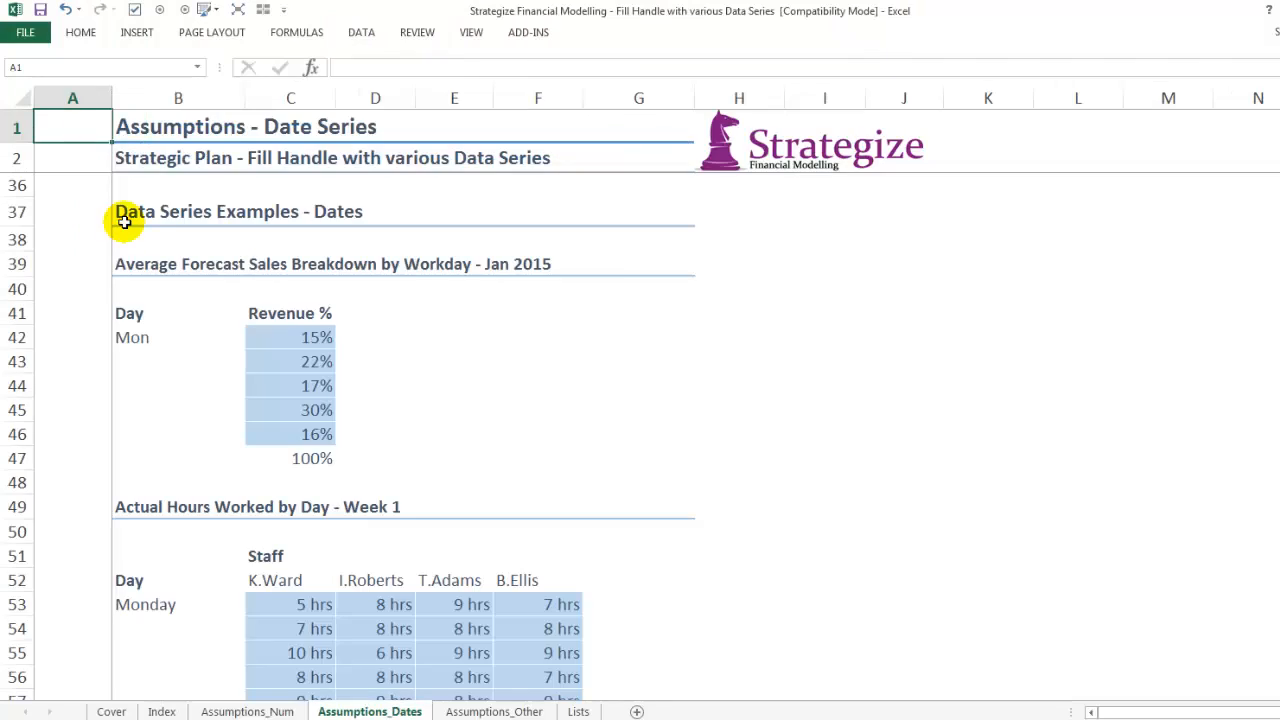
pyautogui.click(125, 257)
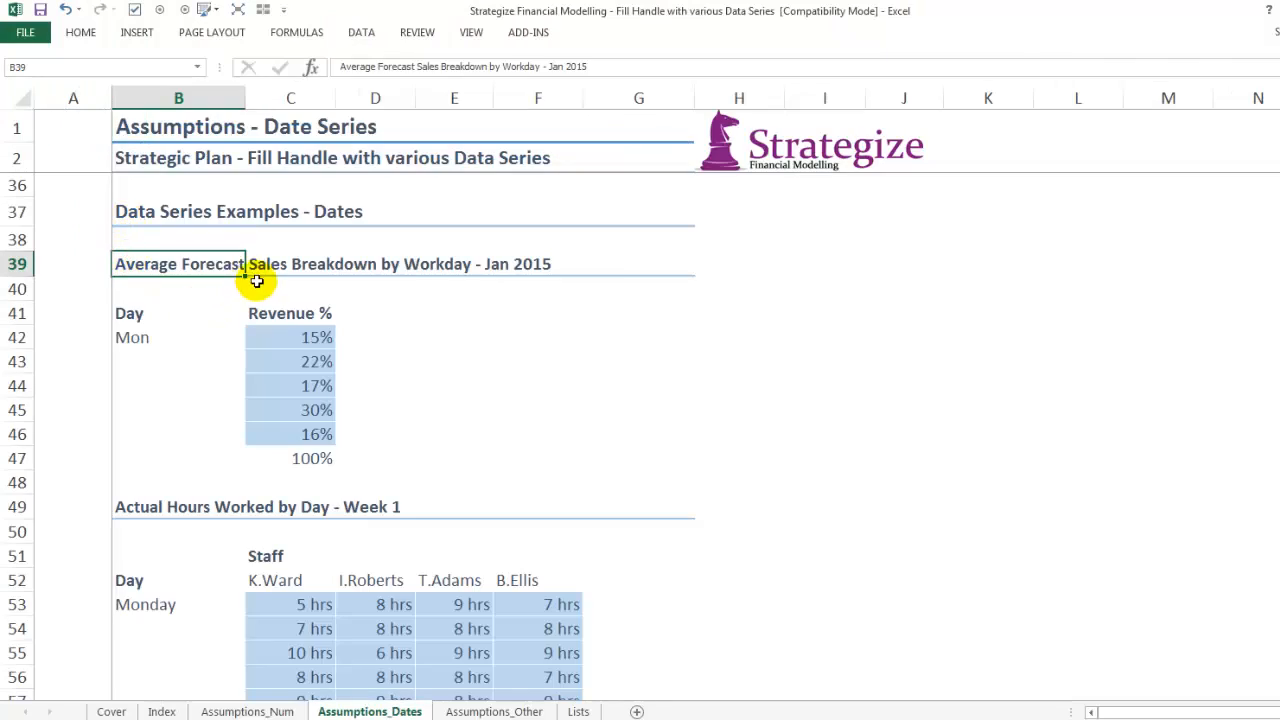
# - Try entering Tues manually below Mon in the workday sales breakdown table
pyautogui.click(134, 352)
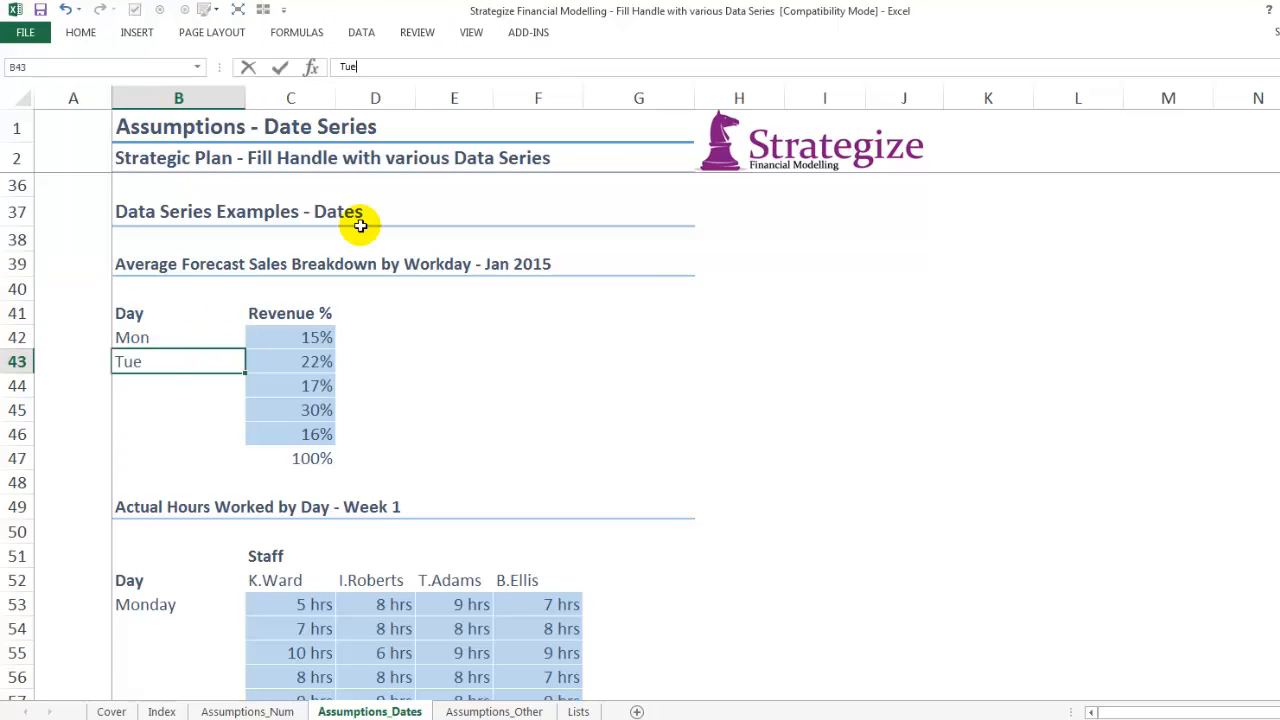
pyautogui.write('Tues')
pyautogui.press('Return')
pyautogui.press('Up')
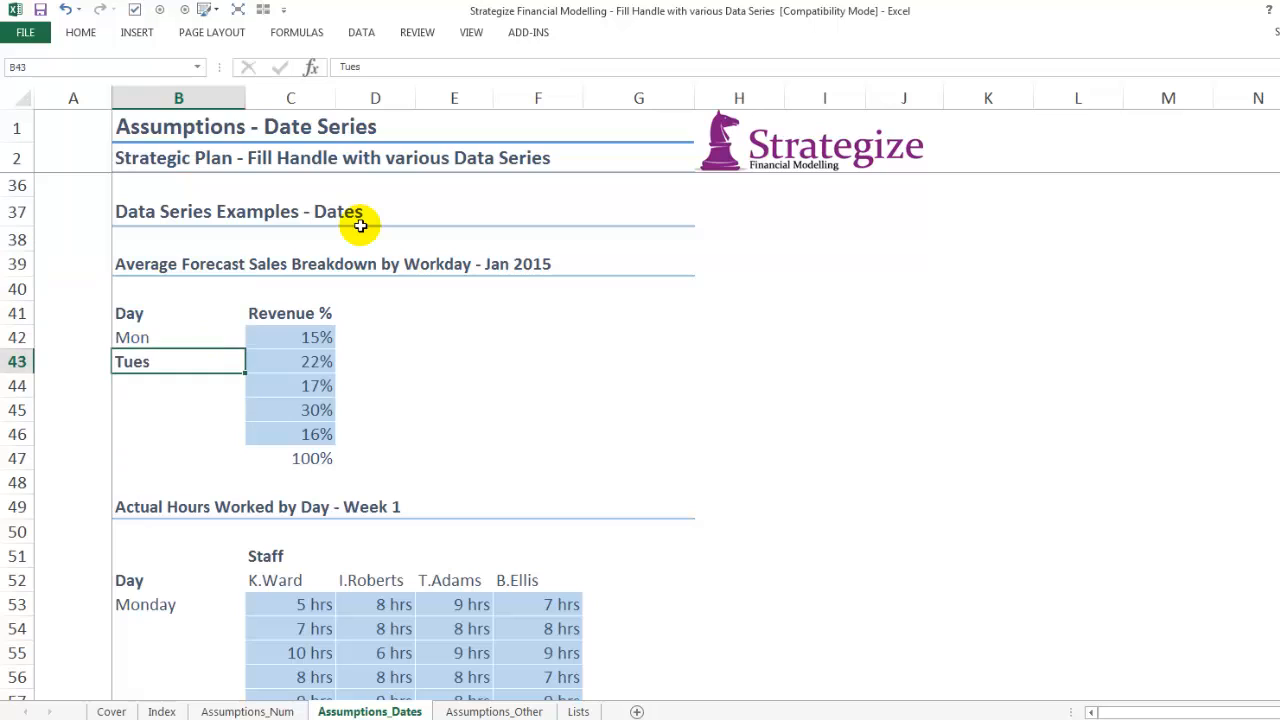
# - Fill the Day column of the workday sales breakdown from Mon down to Fri in rows 42 to 46
pyautogui.press('Up')
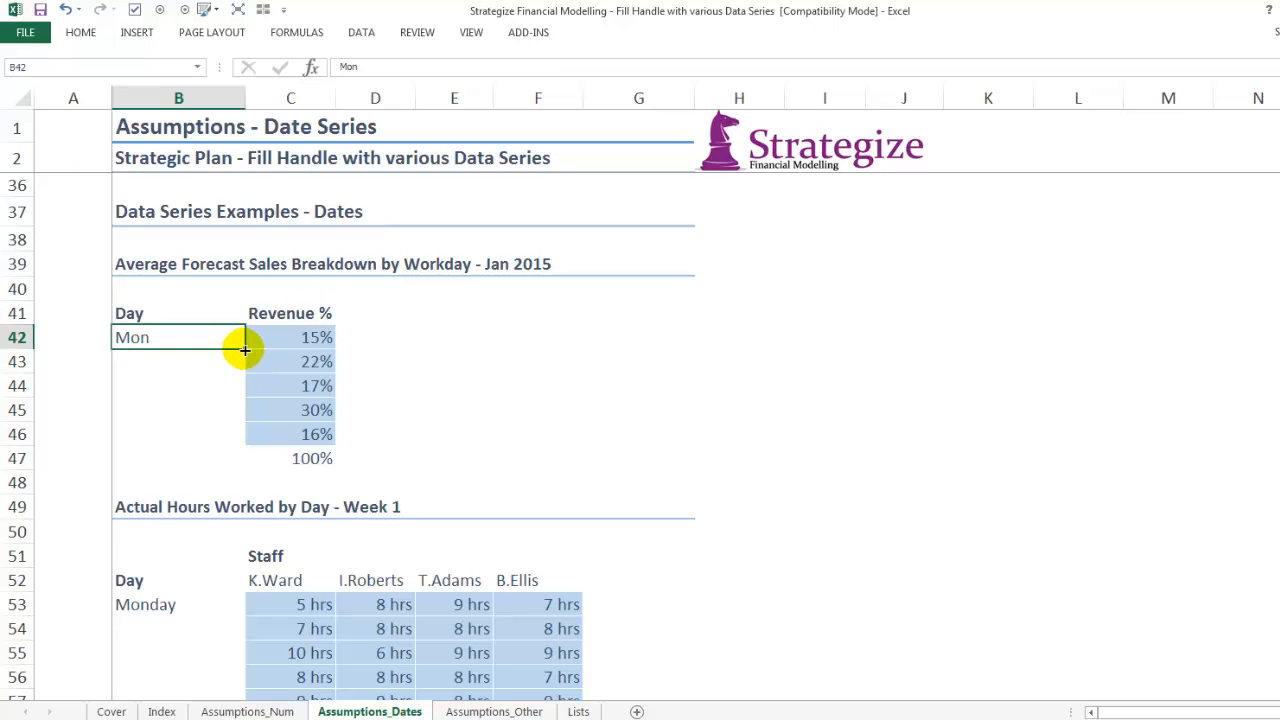
pyautogui.moveTo(245, 350); pyautogui.dragTo(237, 447)
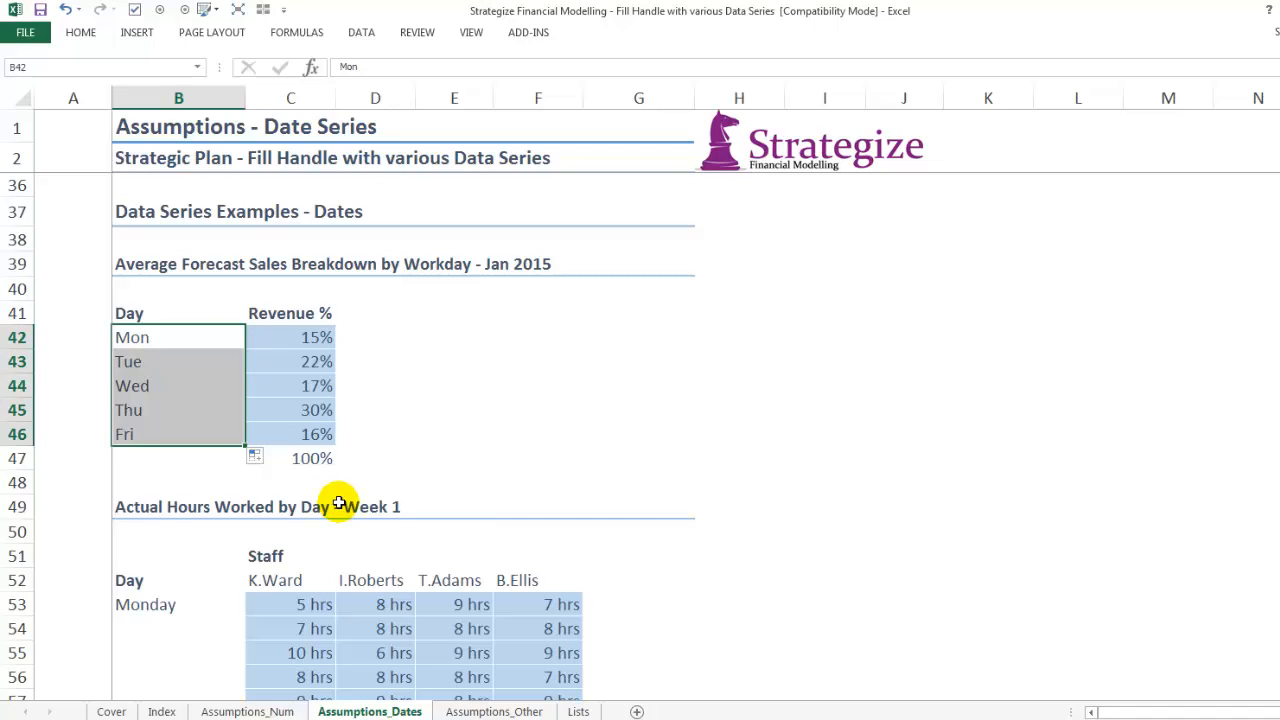
# - Try entering Tuesday and Wednesday manually below Monday in the Actual Hours Worked table, and clear both entries
pyautogui.scroll(-3, 973, 607)
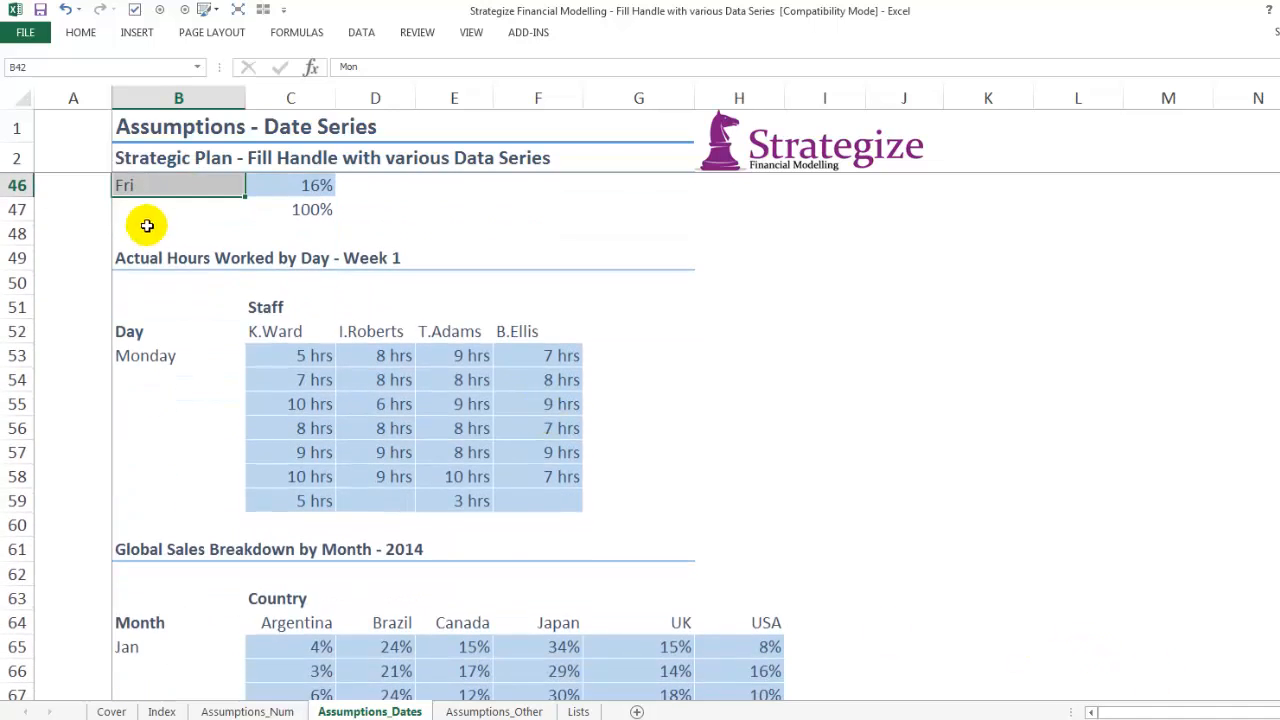
pyautogui.click(136, 257)
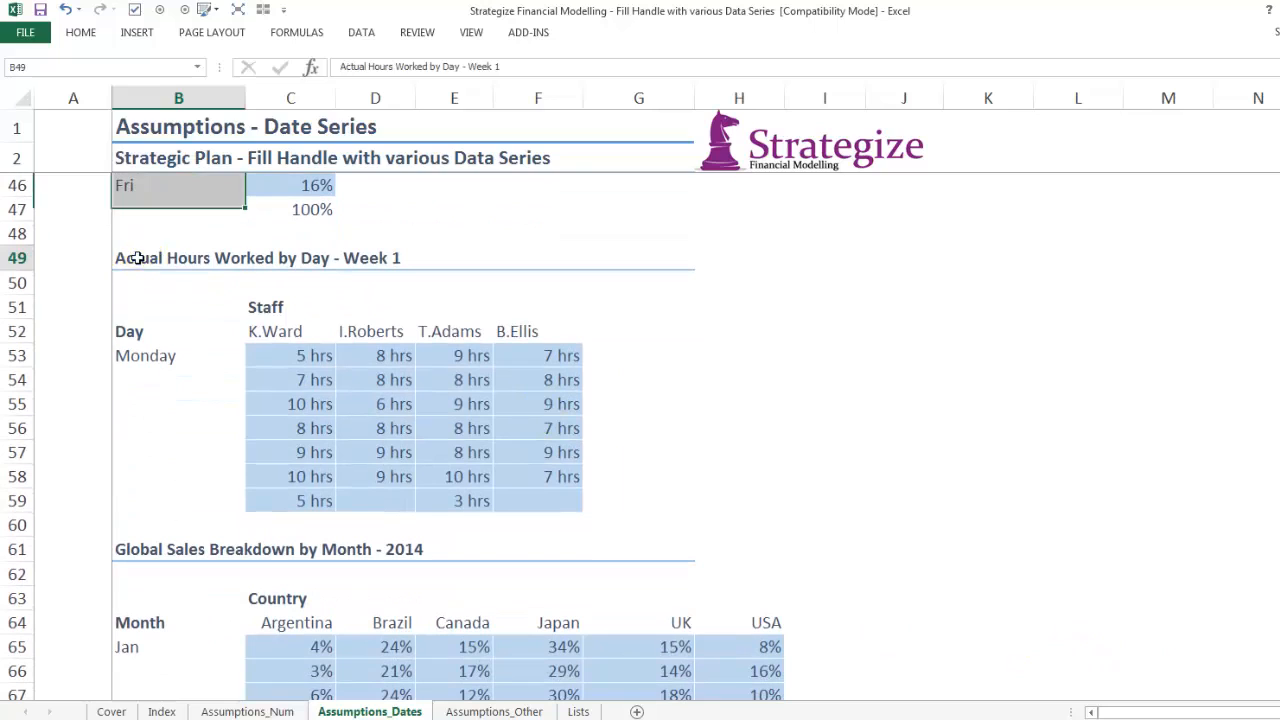
pyautogui.click(143, 352)
pyautogui.click(140, 378)
pyautogui.write('Tuesday')
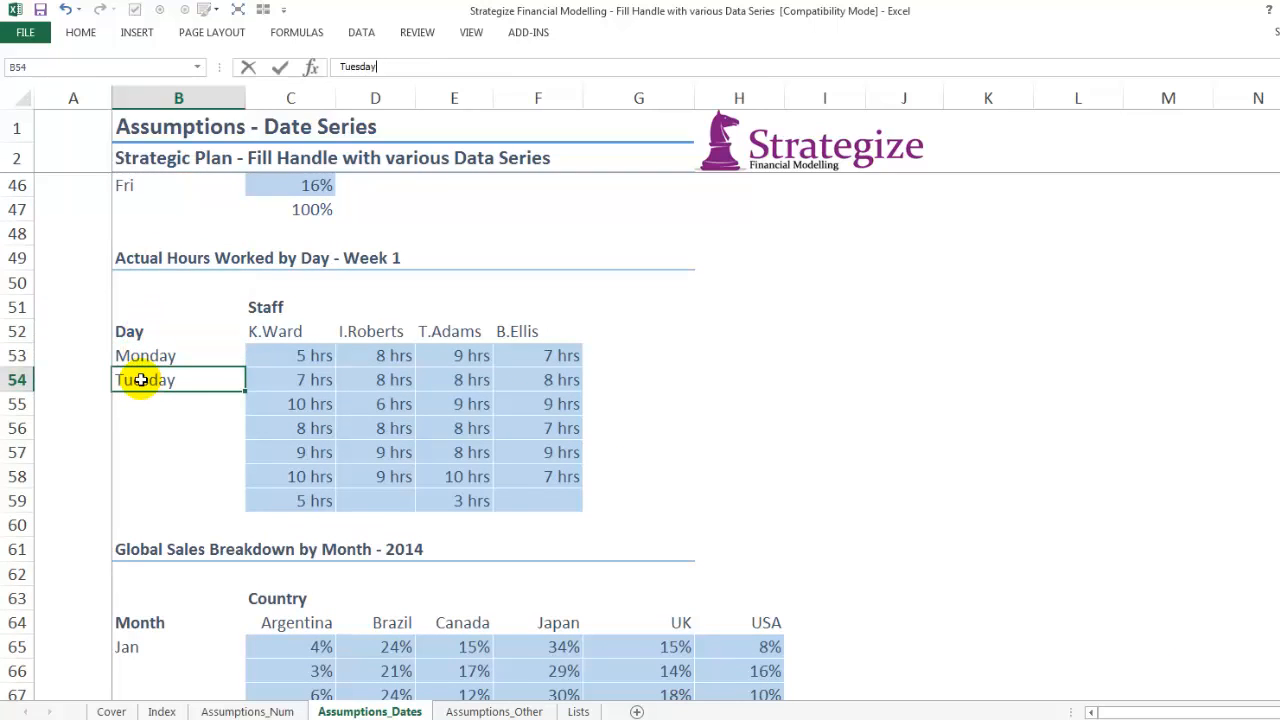
pyautogui.press('Return')
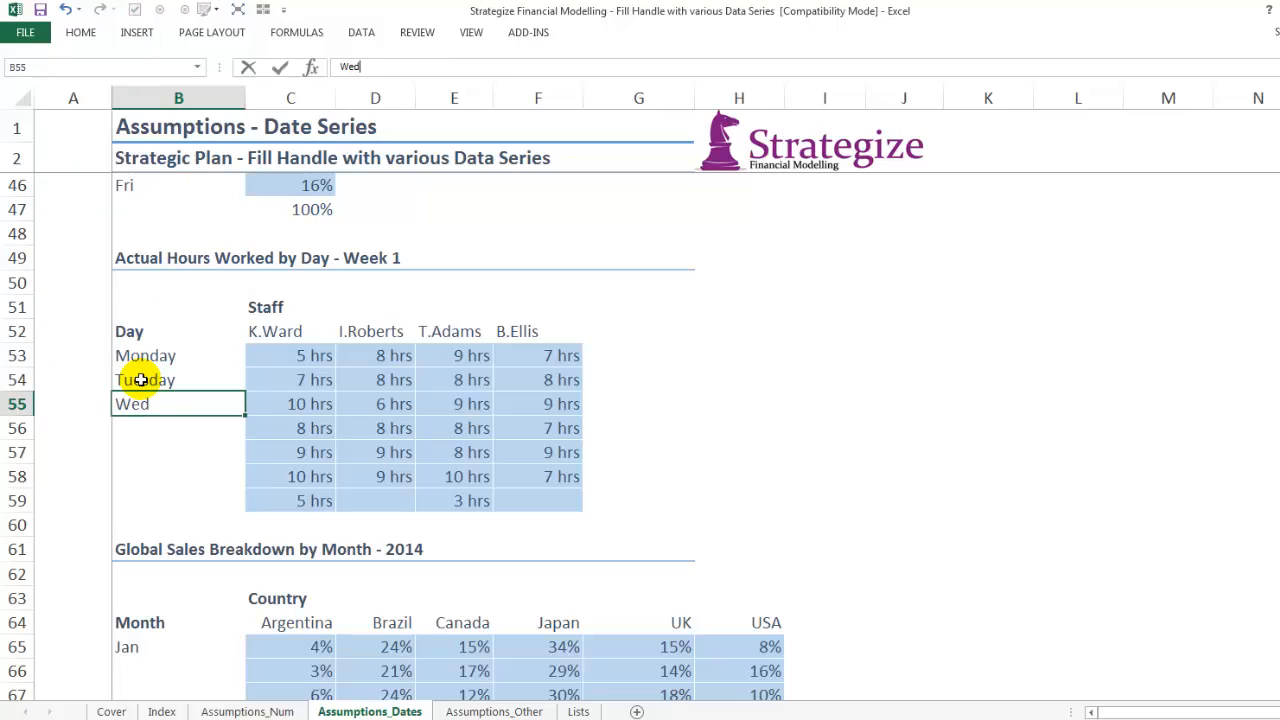
pyautogui.write('Wednesday')
pyautogui.press('Return')
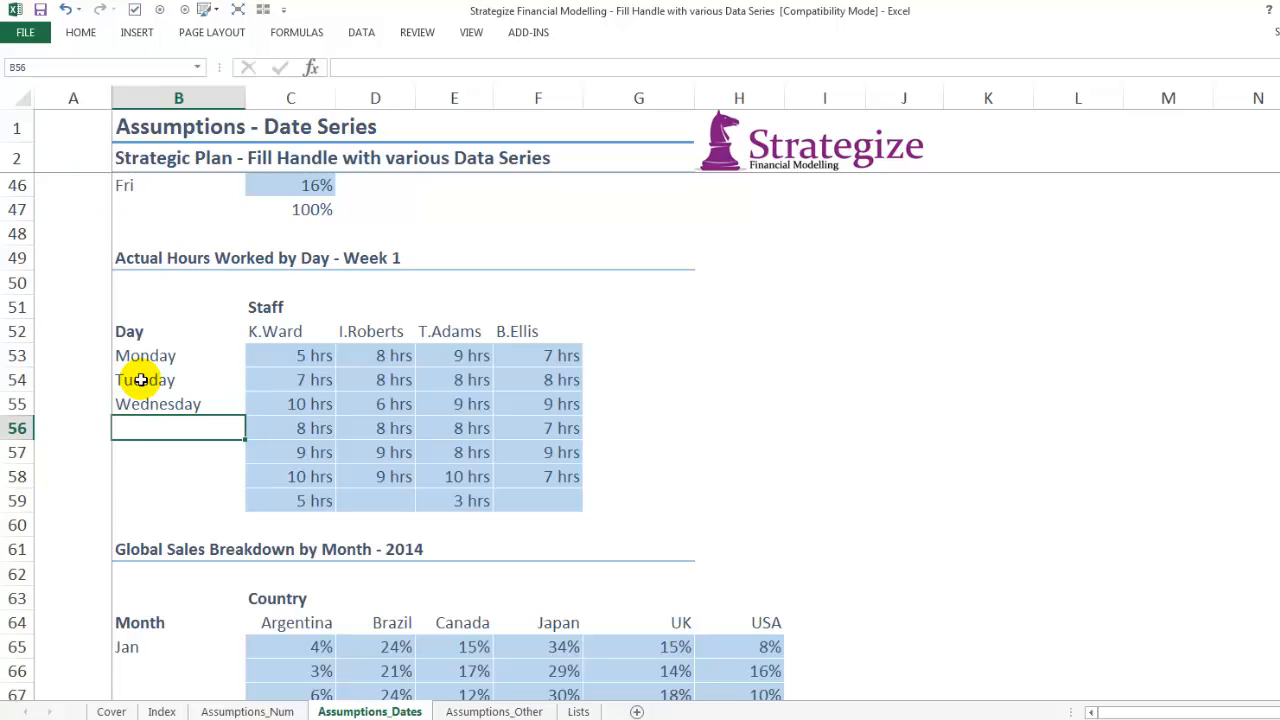
pyautogui.press('Up')
pyautogui.press('Up')
pyautogui.hotkey('shift', 'Down')
pyautogui.press('Delete')
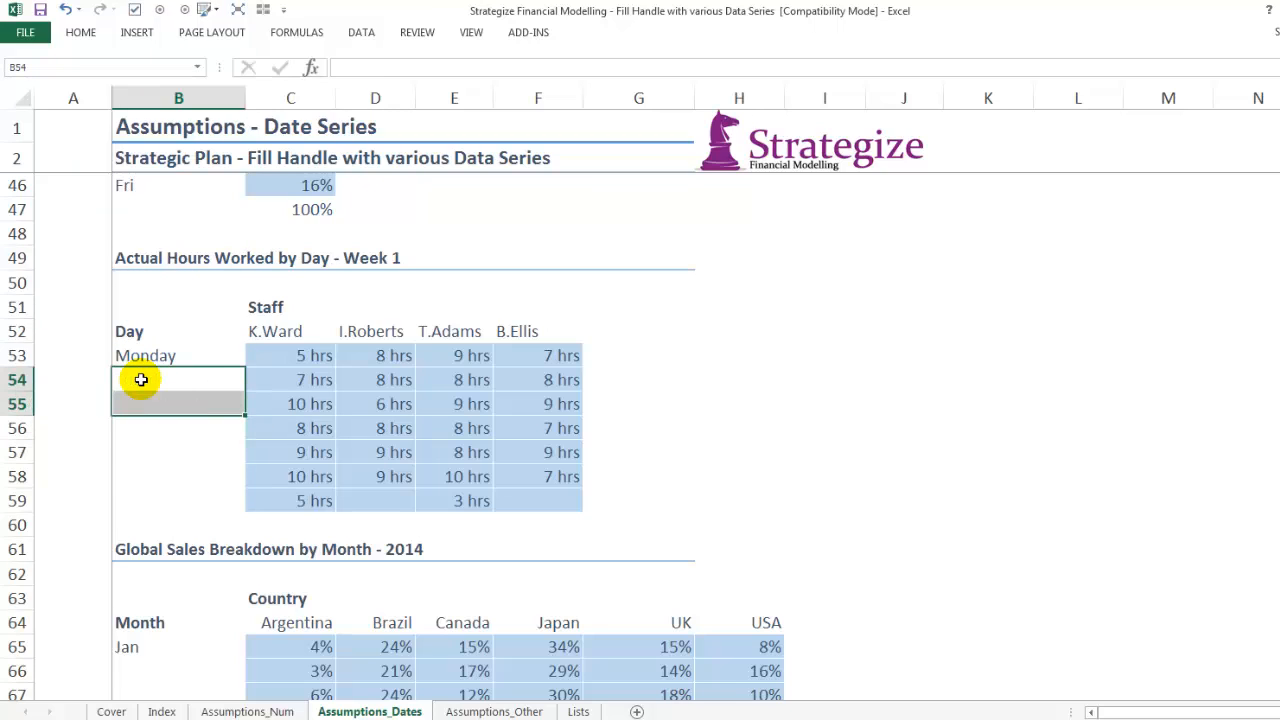
# - Fill the Day column of the Actual Hours Worked table from Monday down to Sunday in rows 53 to 59
pyautogui.click(143, 356)
pyautogui.moveTo(243, 366); pyautogui.dragTo(236, 506)
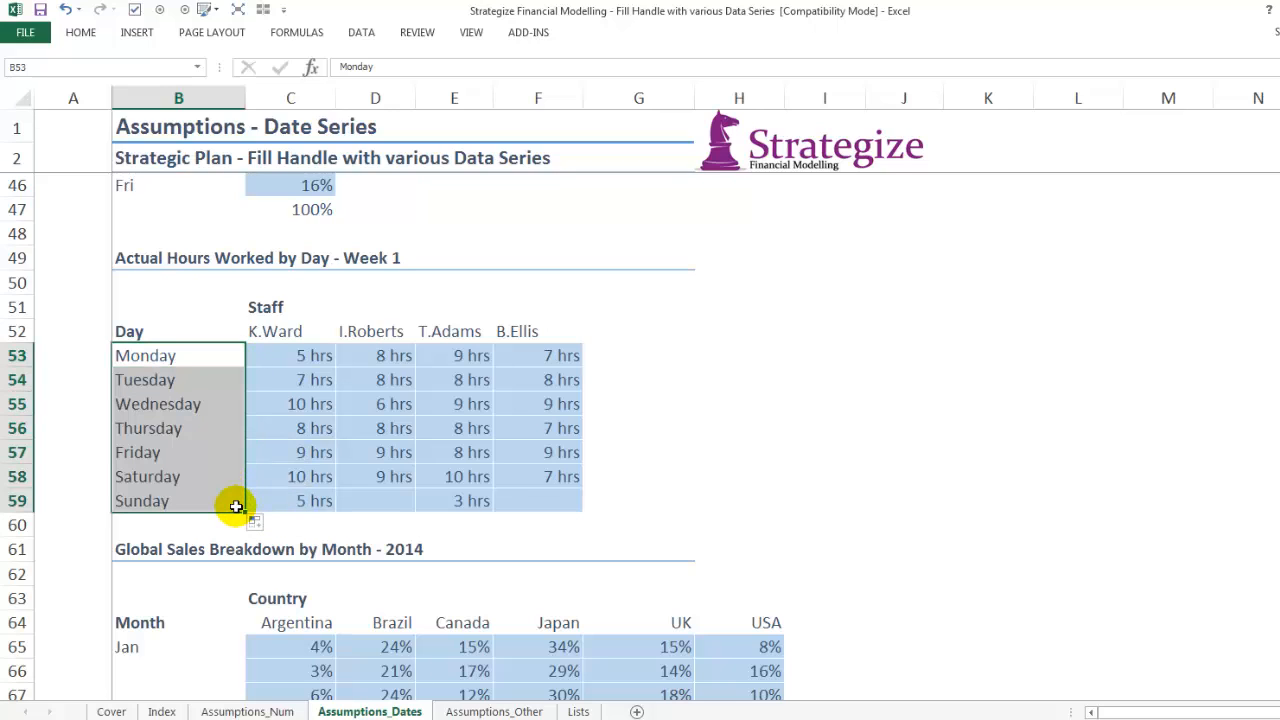
# - Fill the Month column of the Global Sales Breakdown table from Jan down to Dec in rows 65 to 76
pyautogui.click(117, 549)
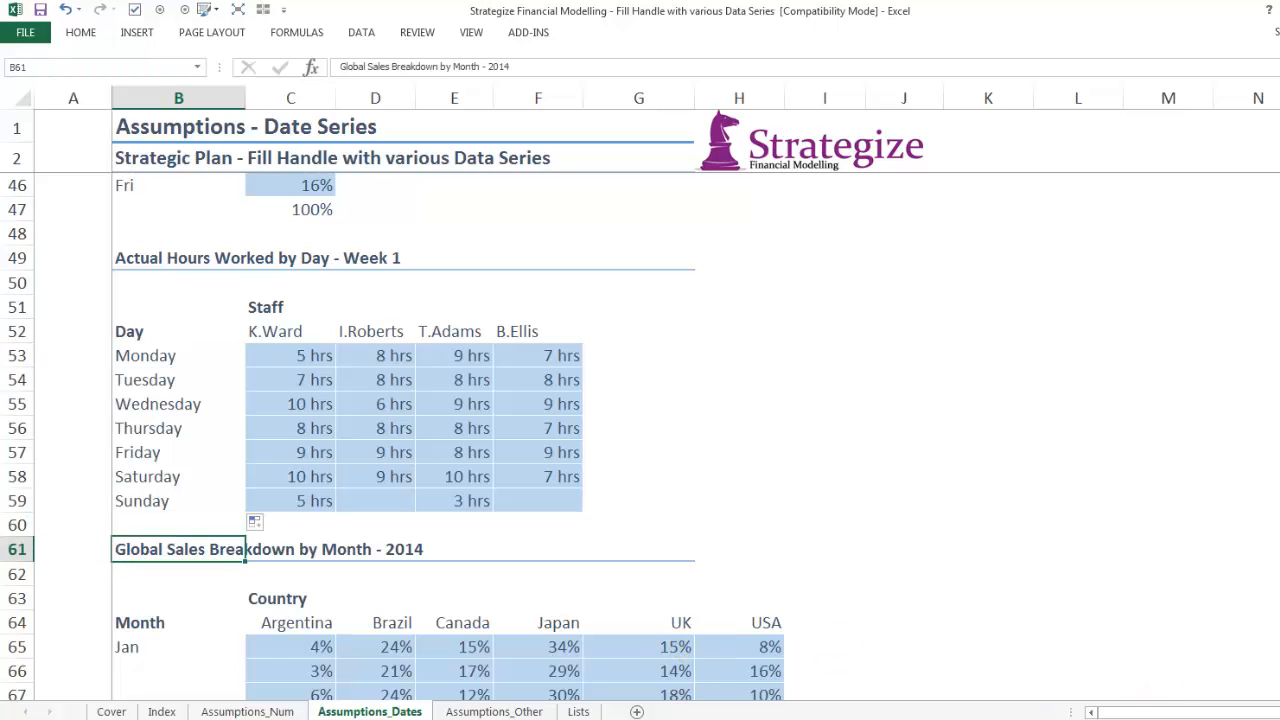
pyautogui.scroll(-4, 392, 436)
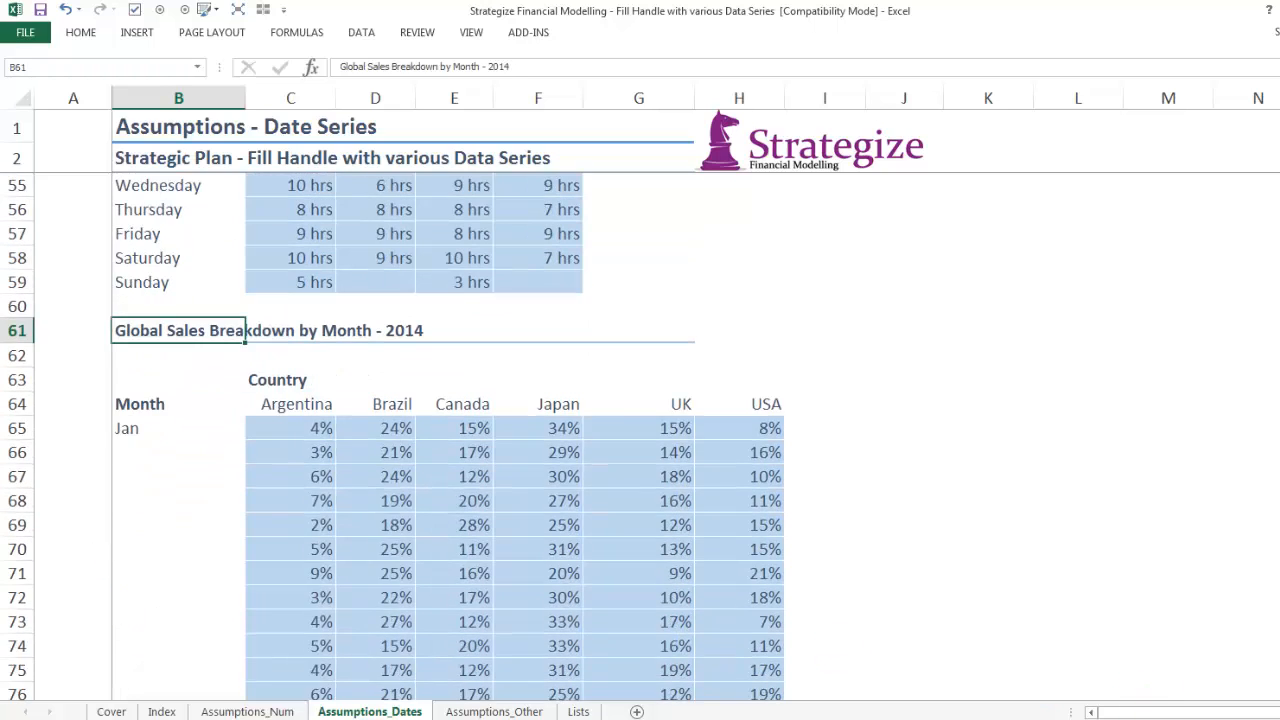
pyautogui.scroll(-1, 392, 436)
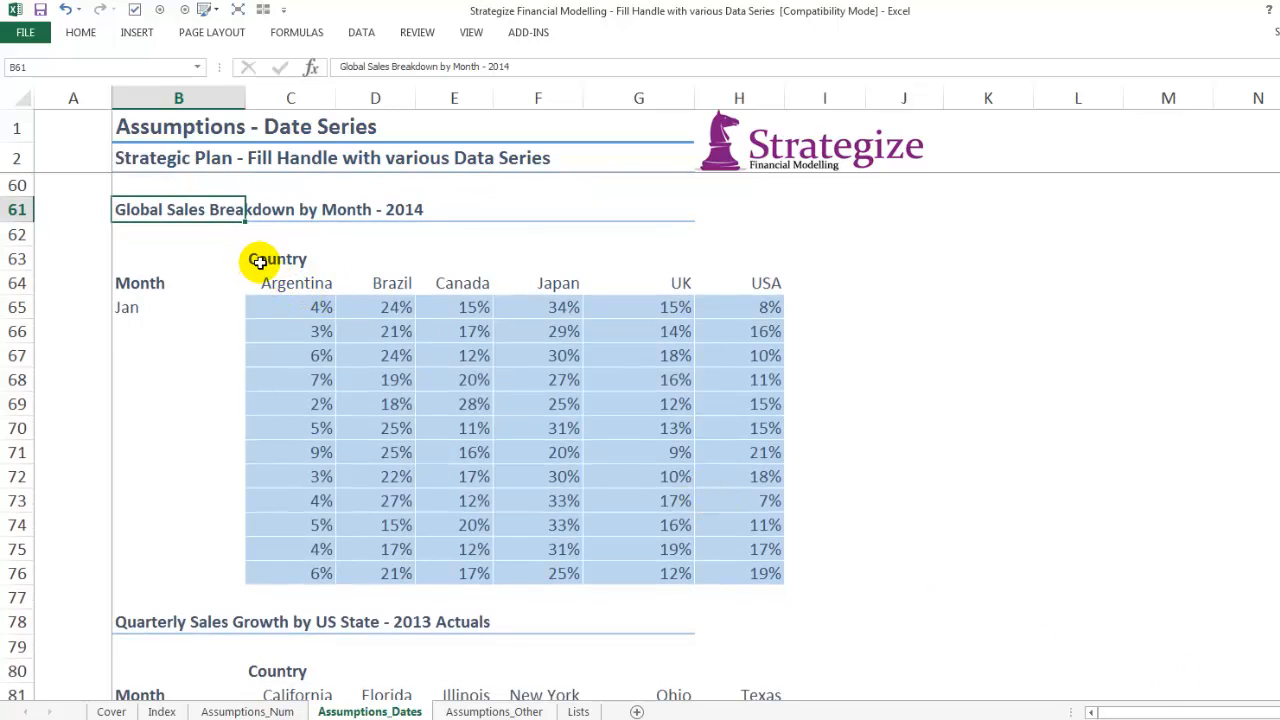
pyautogui.moveTo(266, 279); pyautogui.dragTo(746, 283)
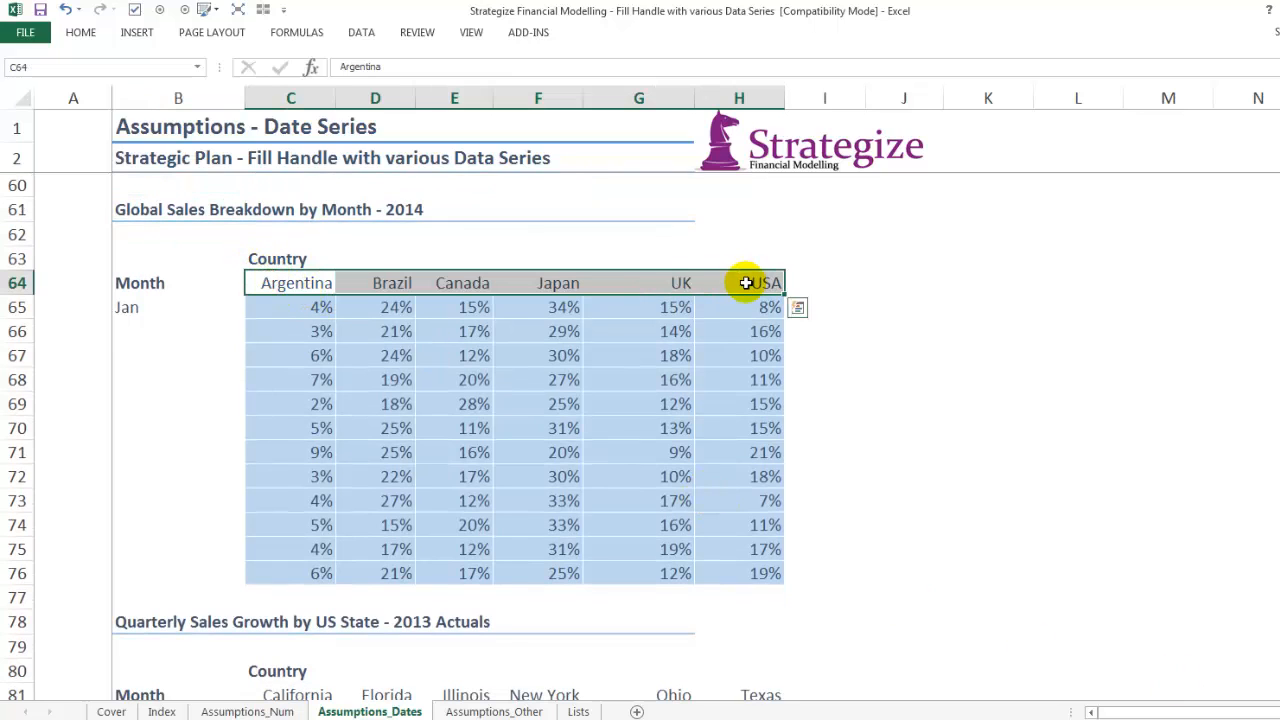
pyautogui.click(135, 306)
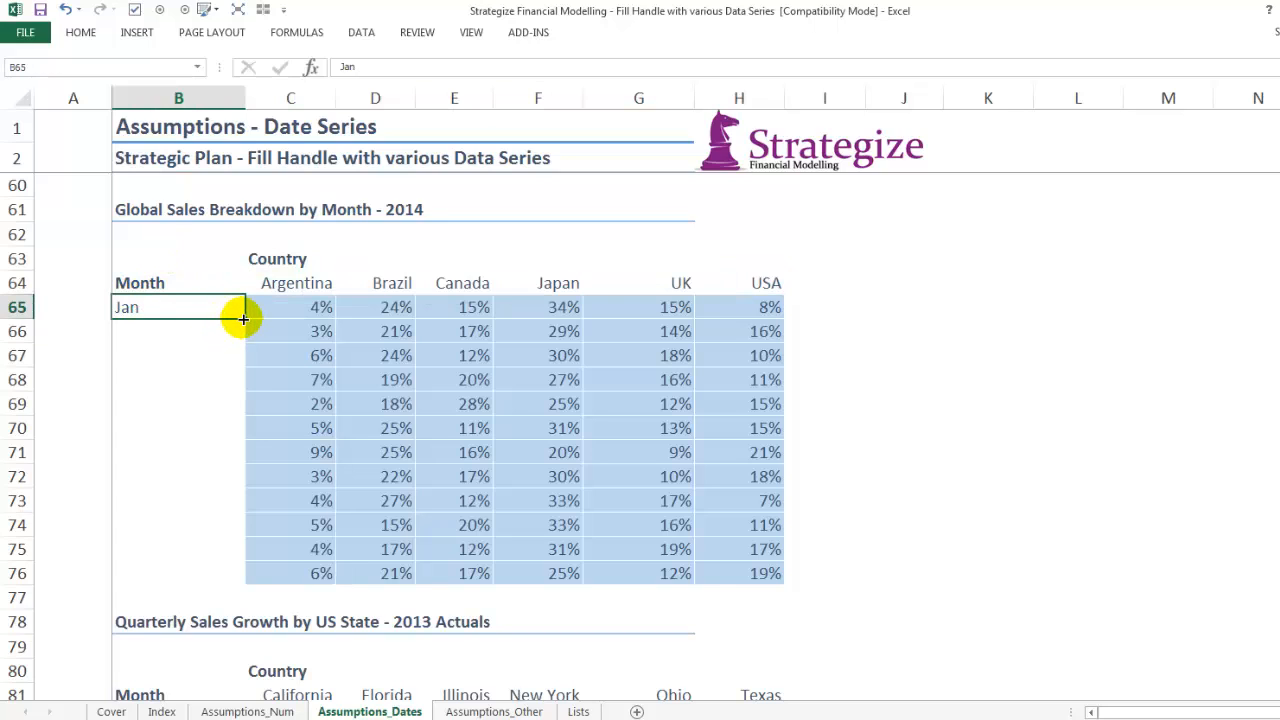
pyautogui.moveTo(243, 318); pyautogui.dragTo(200, 580)
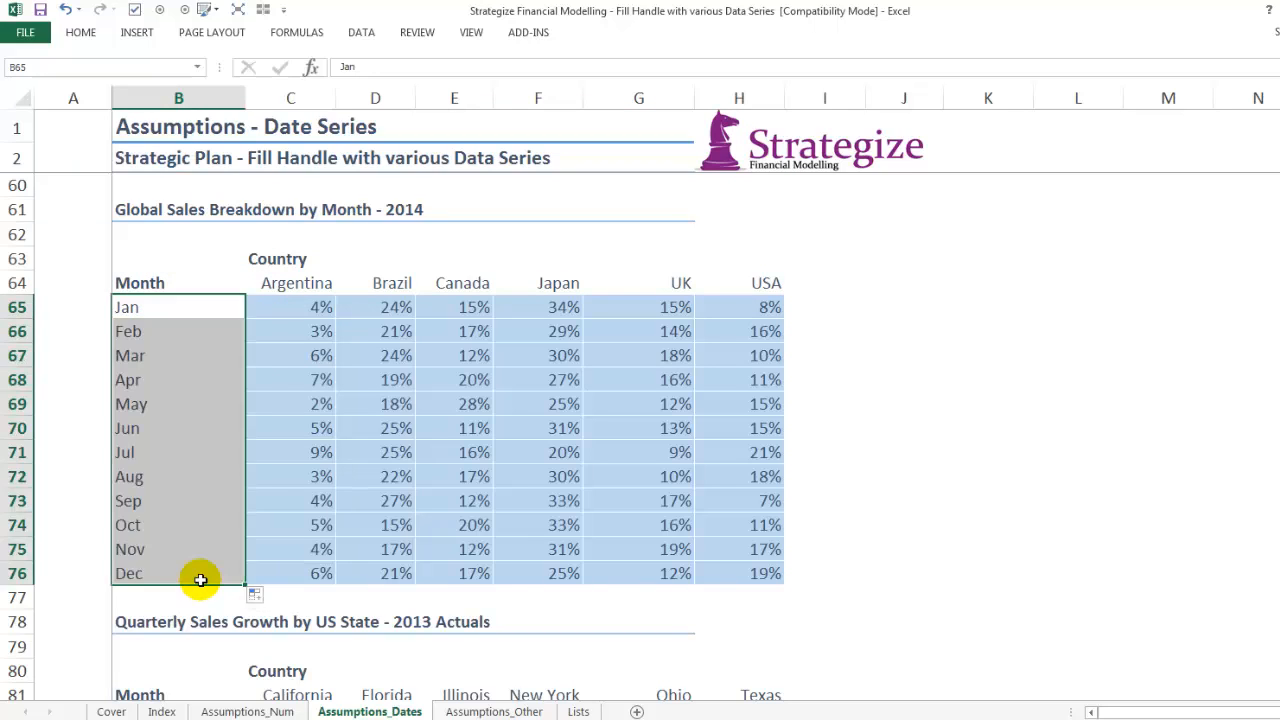
pyautogui.click(145, 476)
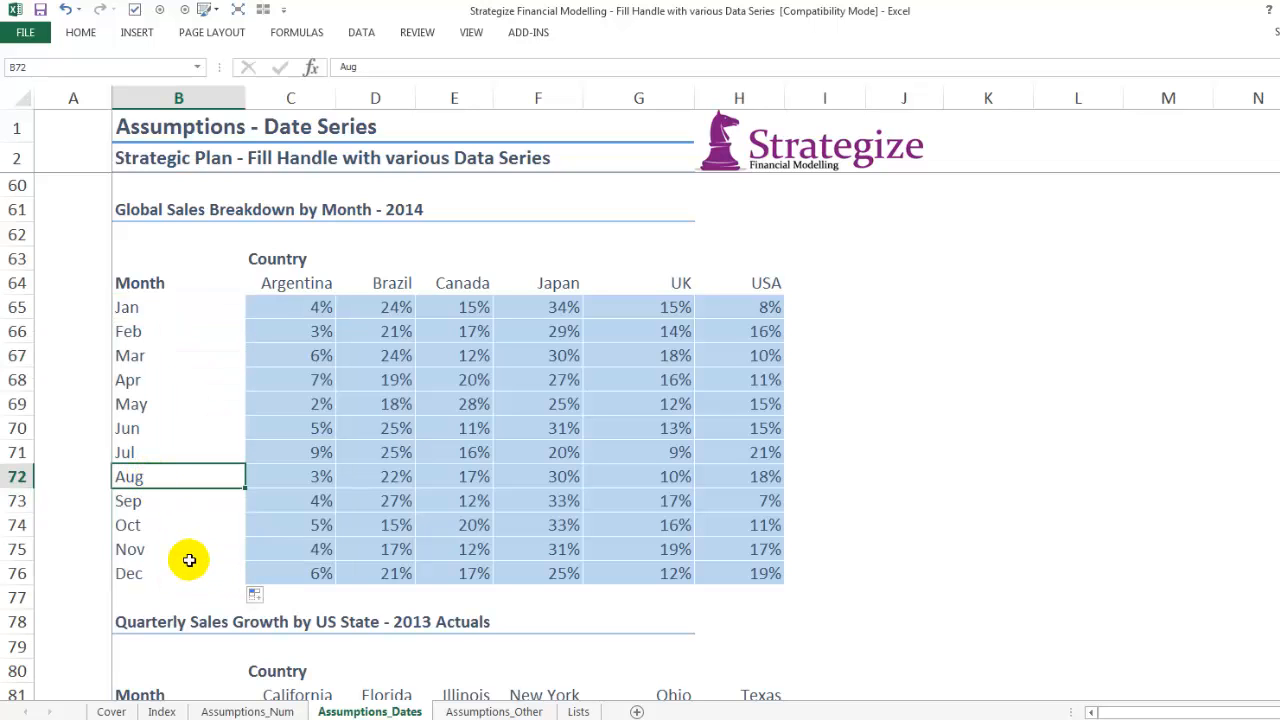
# - Extend the quarterly months Jan and Apr to Jul and Oct in the Quarterly Sales Growth by US State table
pyautogui.click(127, 624)
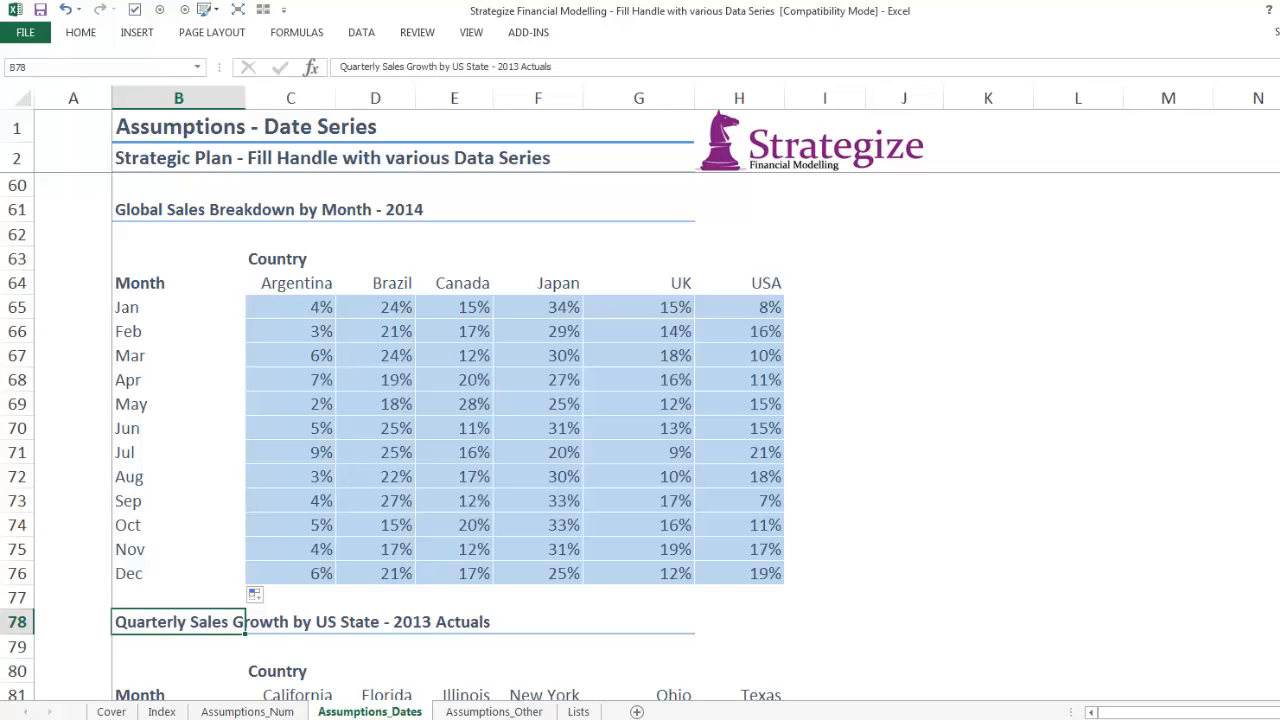
pyautogui.scroll(-6, 450, 440)
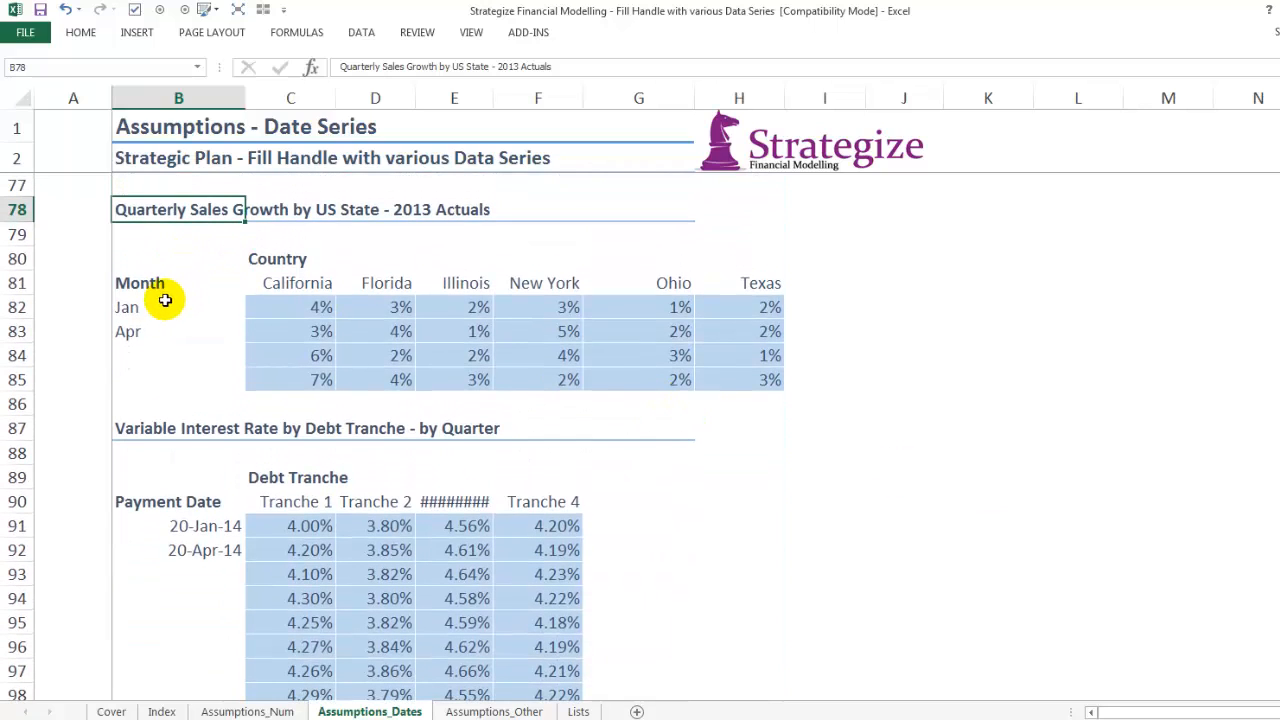
pyautogui.click(137, 311)
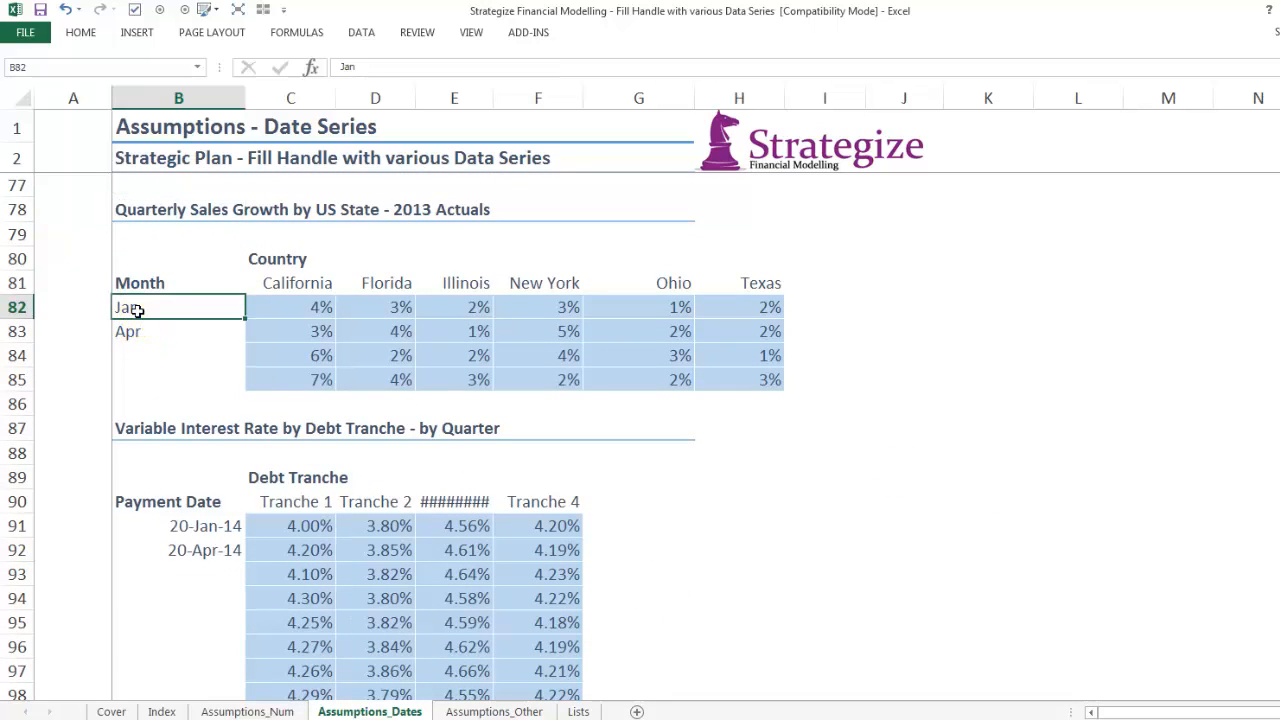
pyautogui.moveTo(137, 311); pyautogui.dragTo(130, 329)
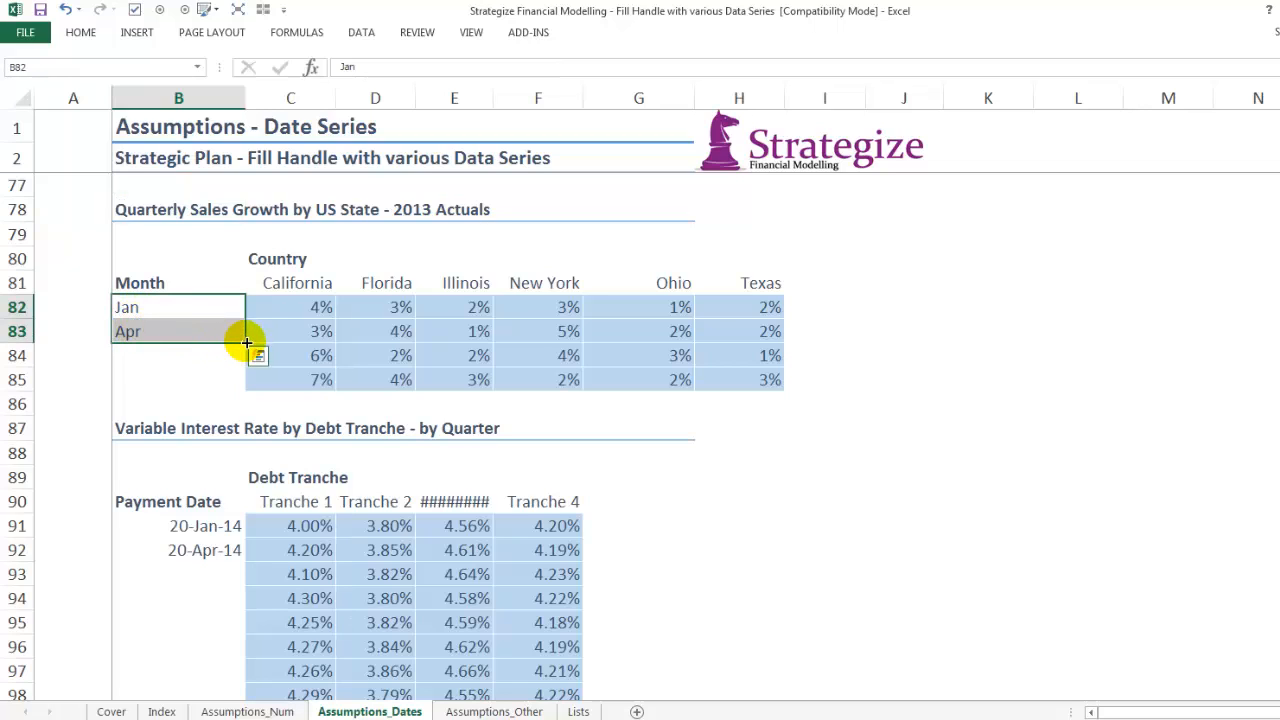
pyautogui.moveTo(247, 343); pyautogui.dragTo(241, 383)
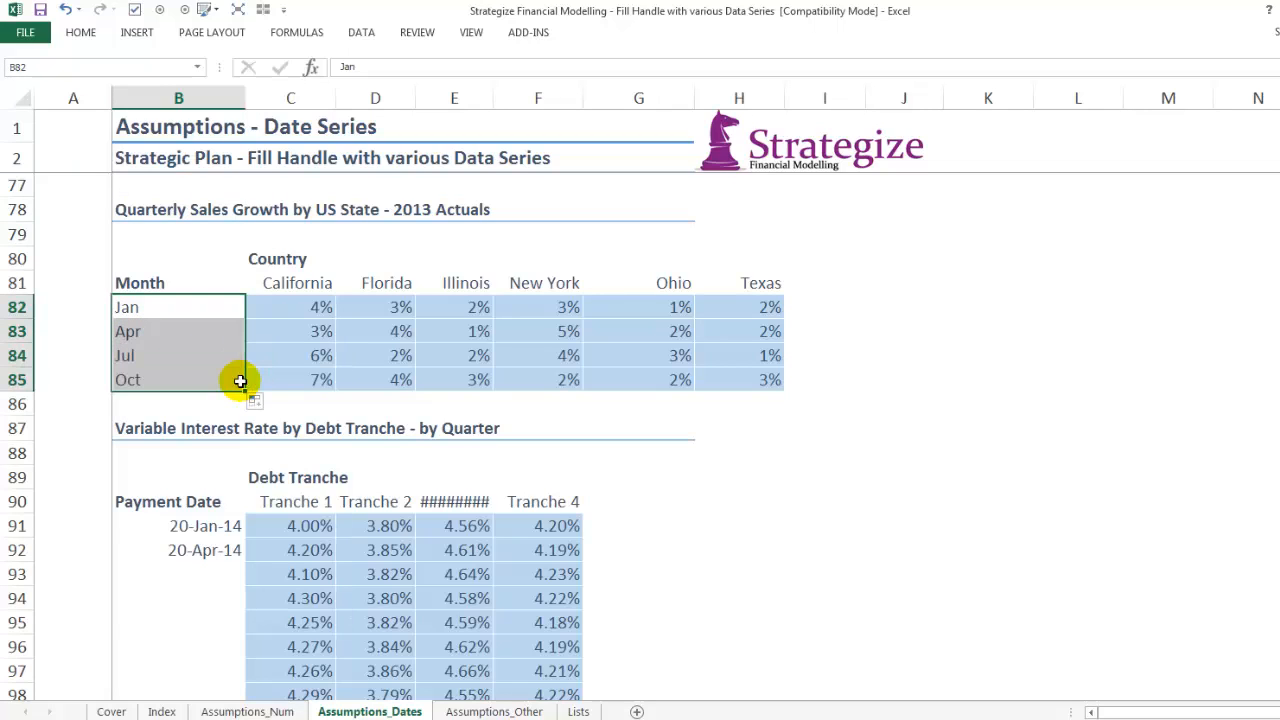
# - Widen column E slightly so the Tranche 3 heading in row 90 fits
pyautogui.click(451, 501)
pyautogui.moveTo(494, 94); pyautogui.dragTo(500, 94)
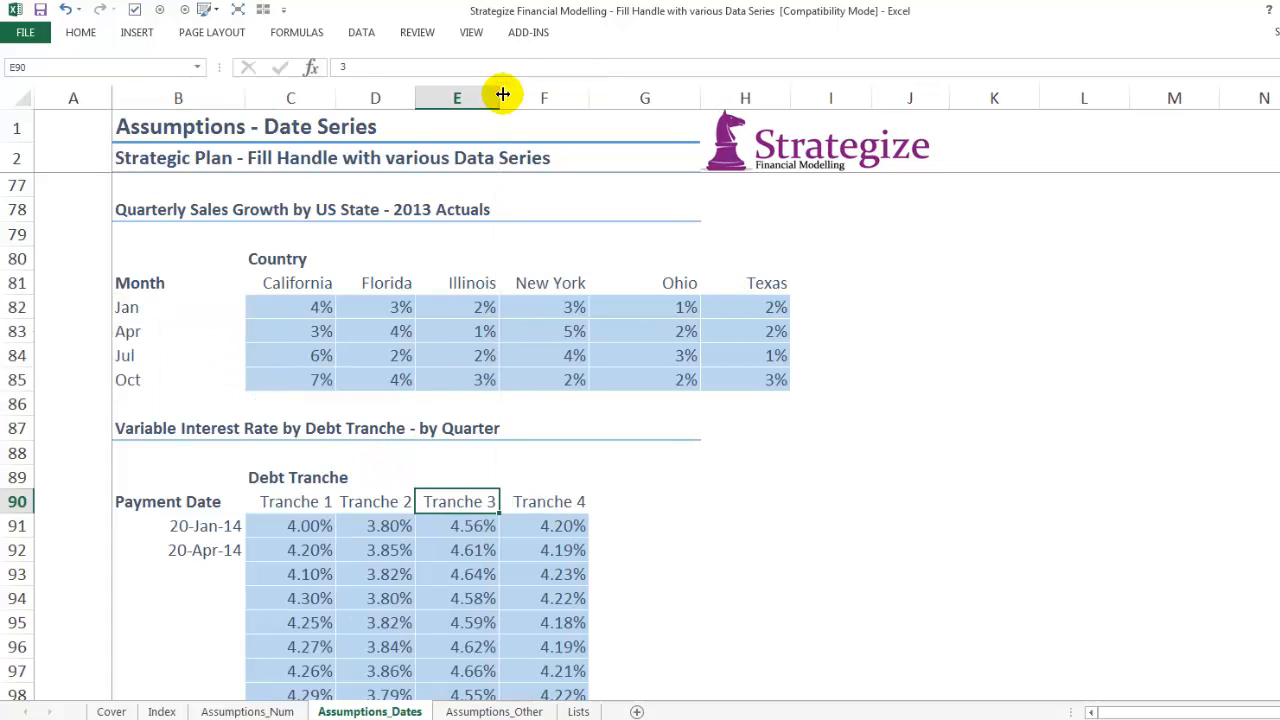
# - Extend the quarterly payment dates 20-Jan-14 and 20-Apr-14 down to 20-Oct-15 in the Variable Interest Rate table
pyautogui.click(126, 431)
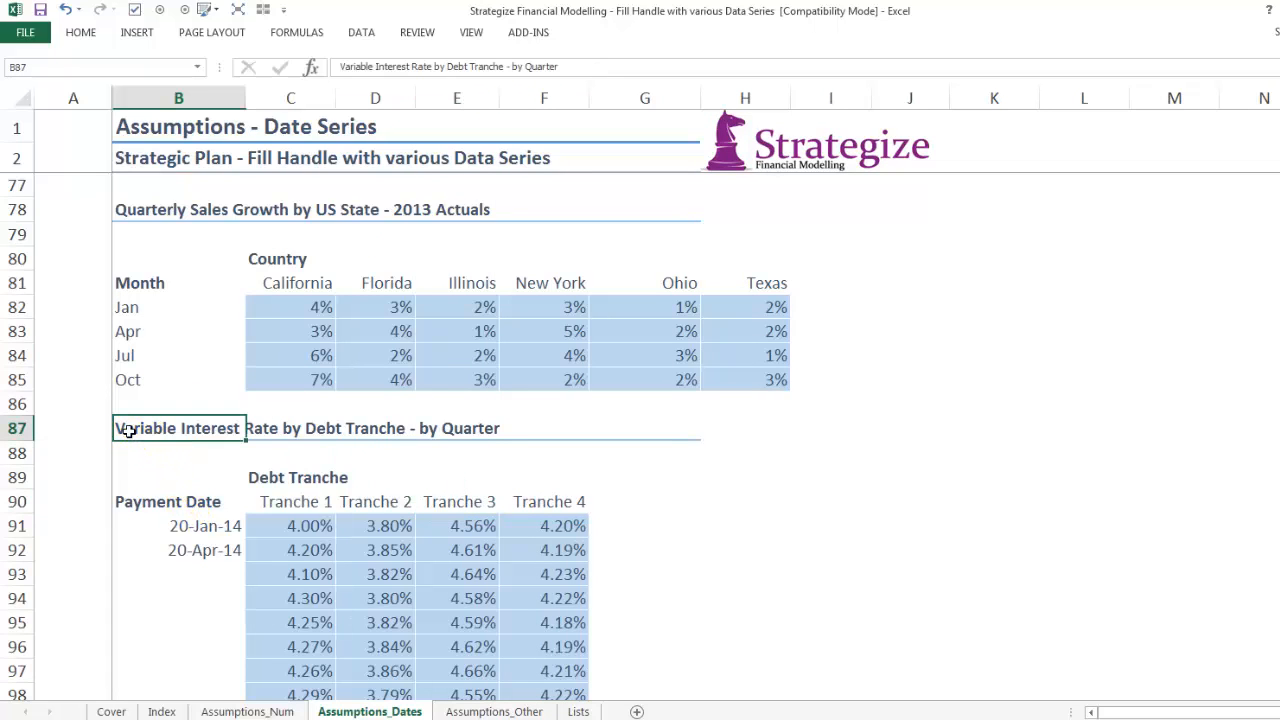
pyautogui.scroll(-3, 450, 437)
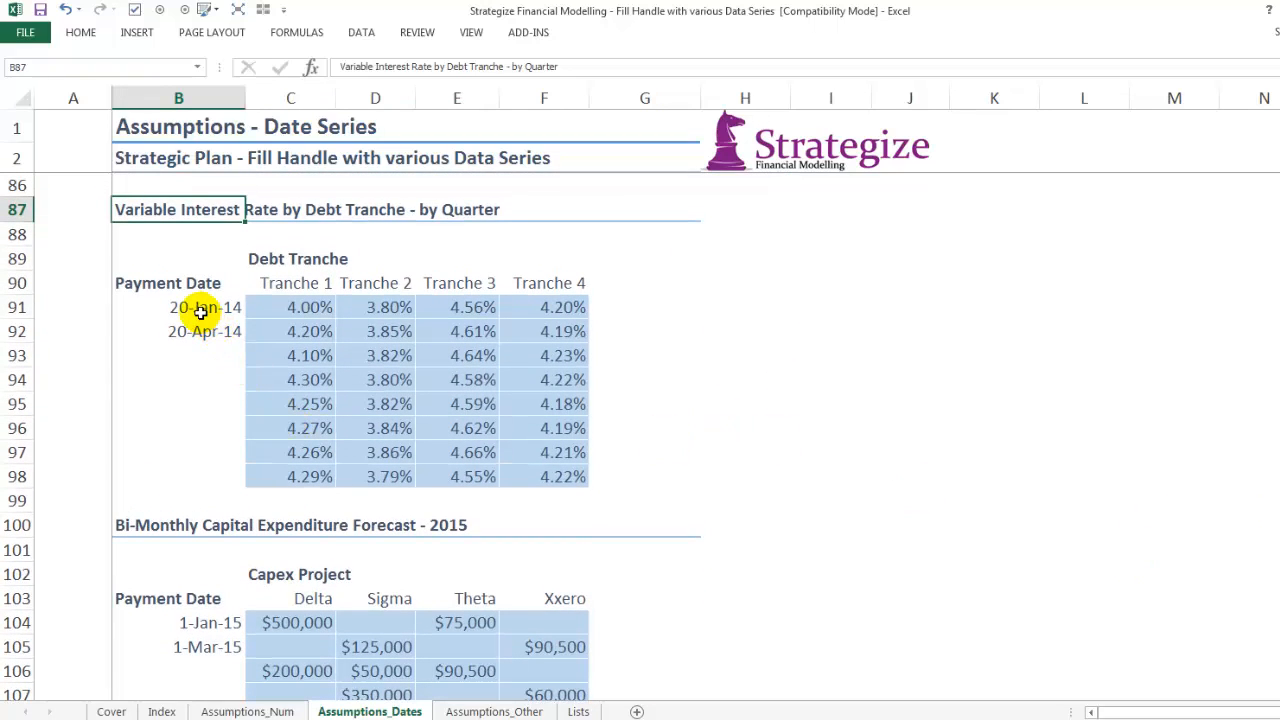
pyautogui.moveTo(200, 310); pyautogui.dragTo(200, 327)
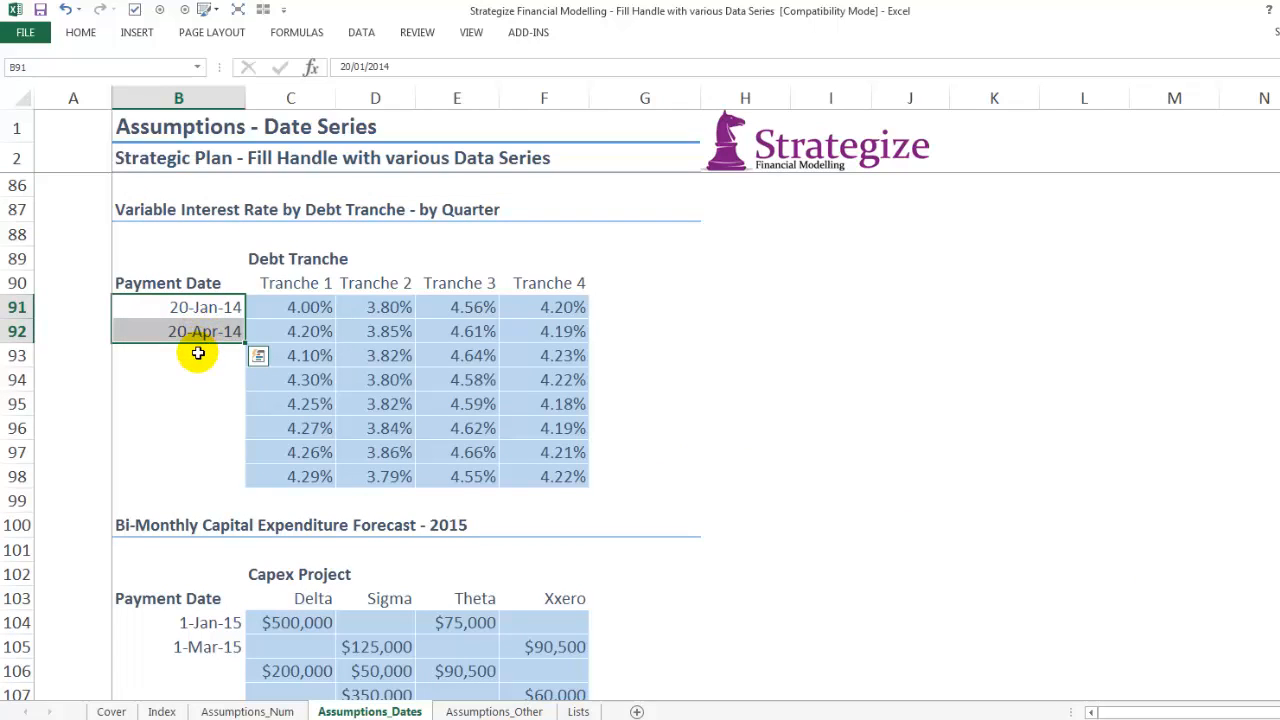
pyautogui.click(198, 353)
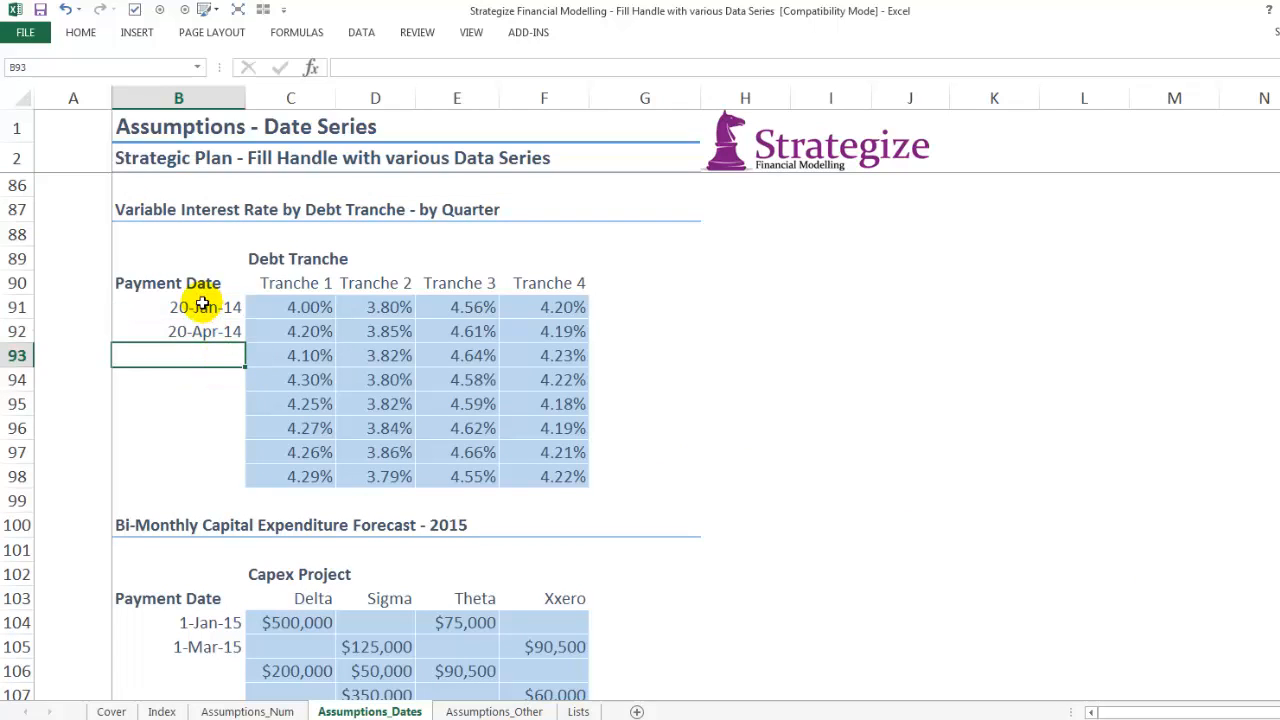
pyautogui.moveTo(200, 300); pyautogui.dragTo(233, 477)
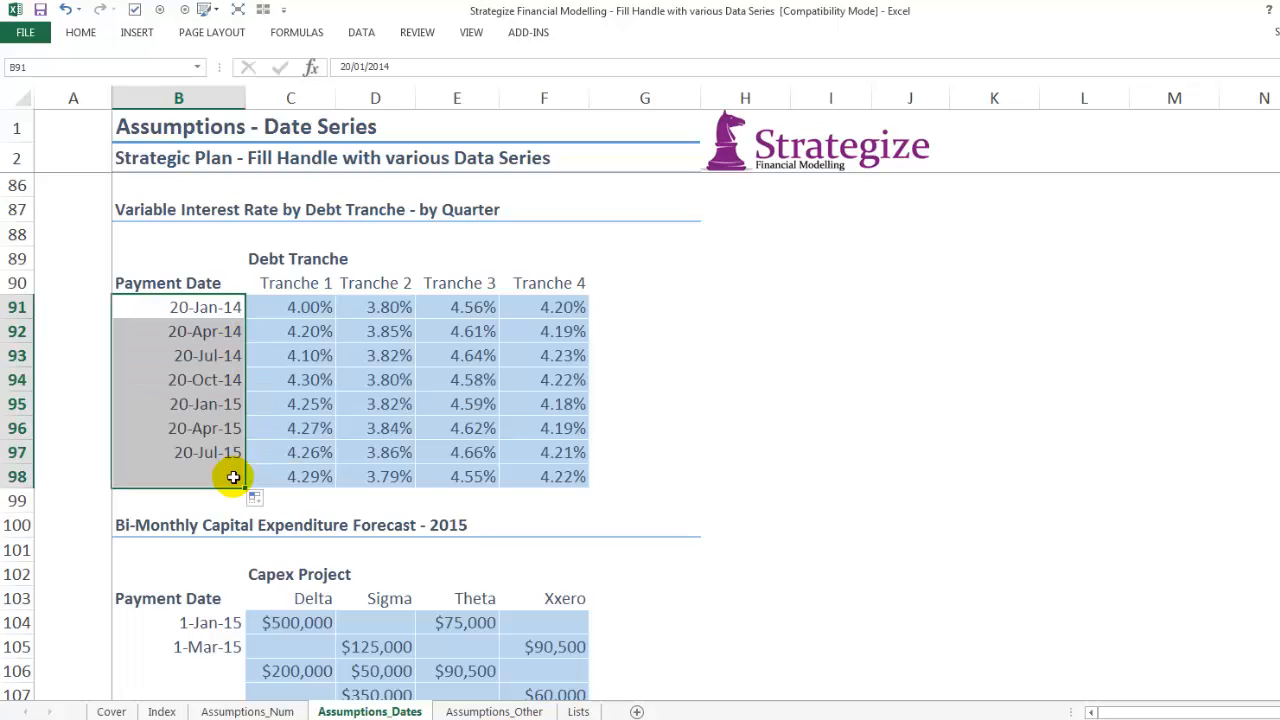
pyautogui.click(232, 452)
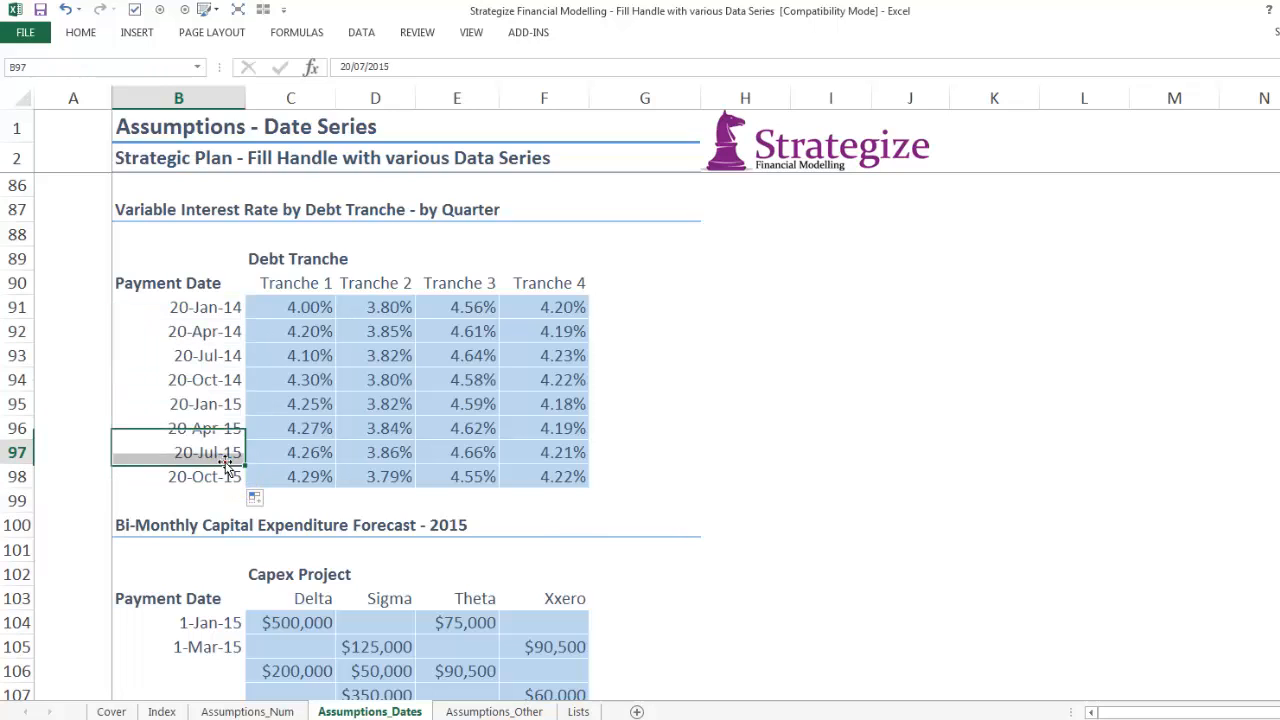
pyautogui.click(121, 283)
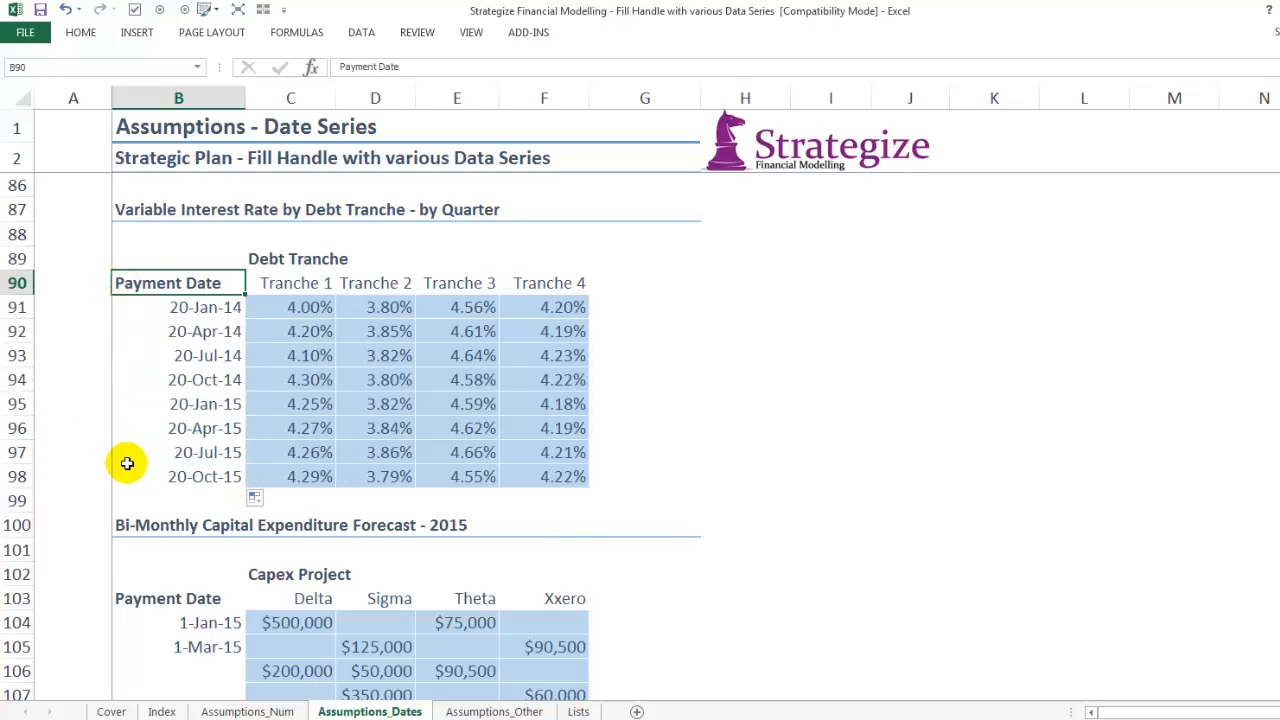
pyautogui.click(133, 529)
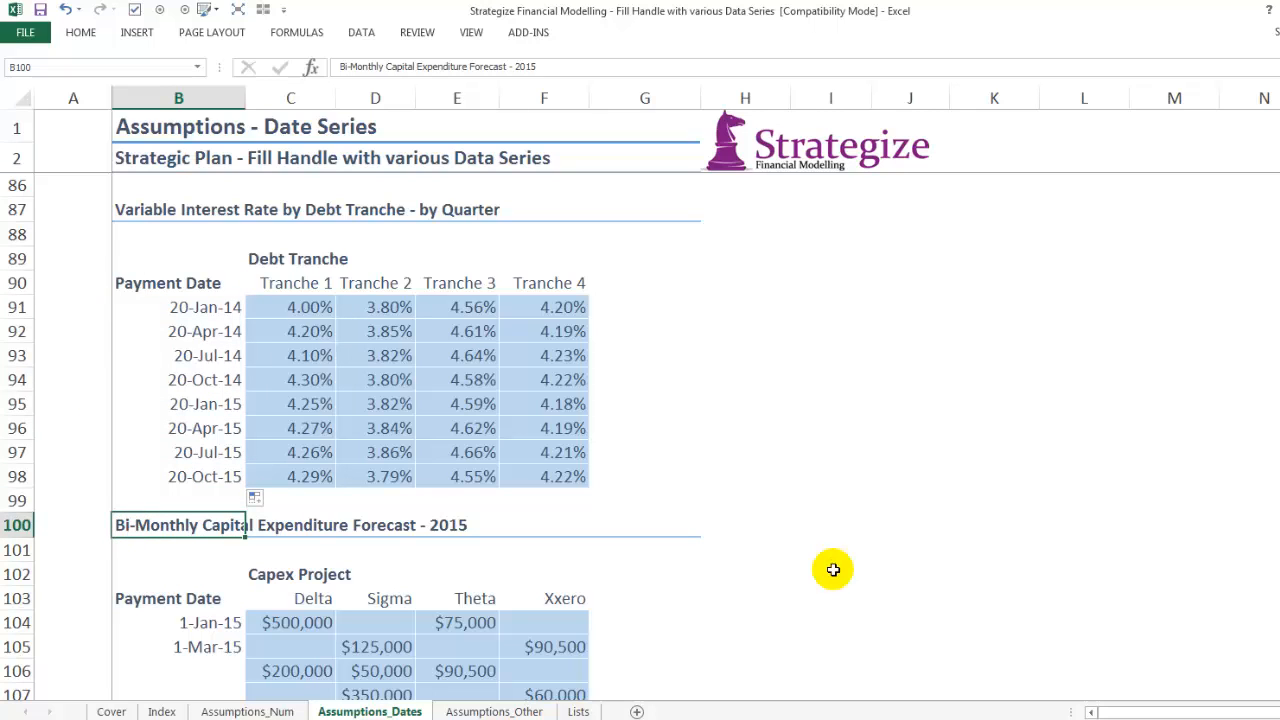
# - Extend the bi-monthly payment dates 1-Jan-15 and 1-Mar-15 down to 1-Nov-15 in the Capital Expenditure Forecast table
pyautogui.scroll(-5, 400, 440)
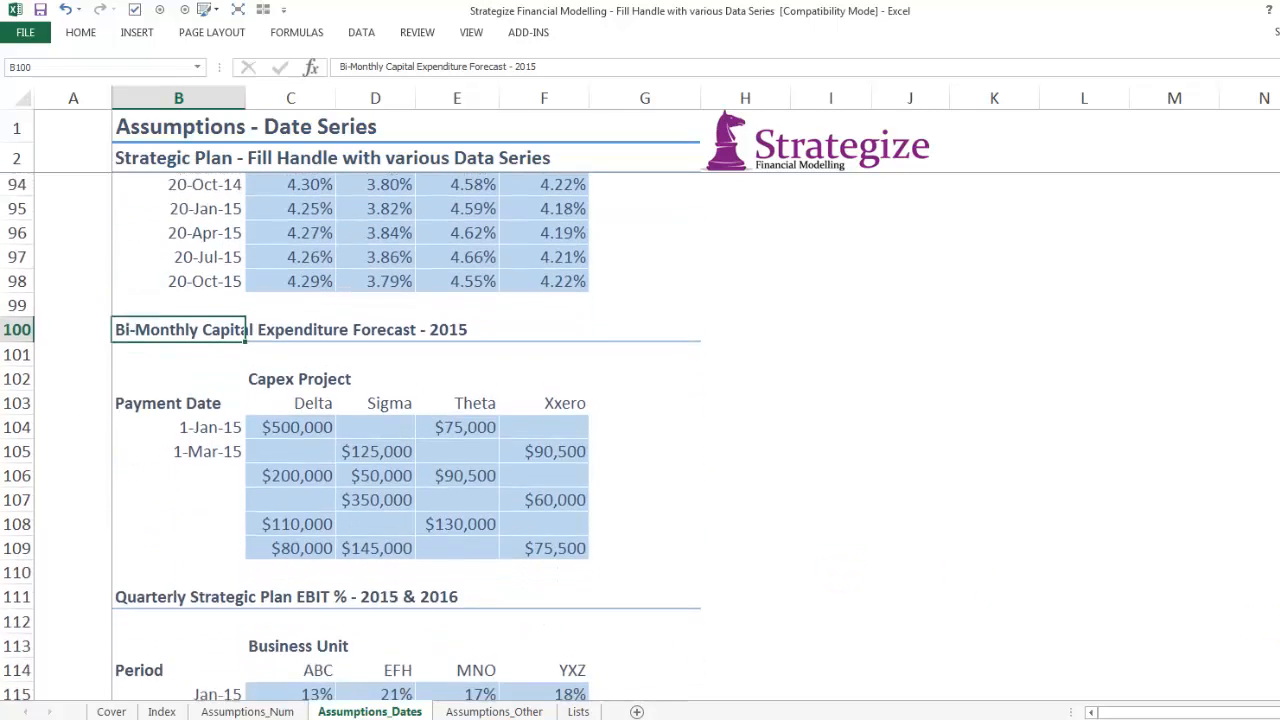
pyautogui.scroll(1, 351, 437)
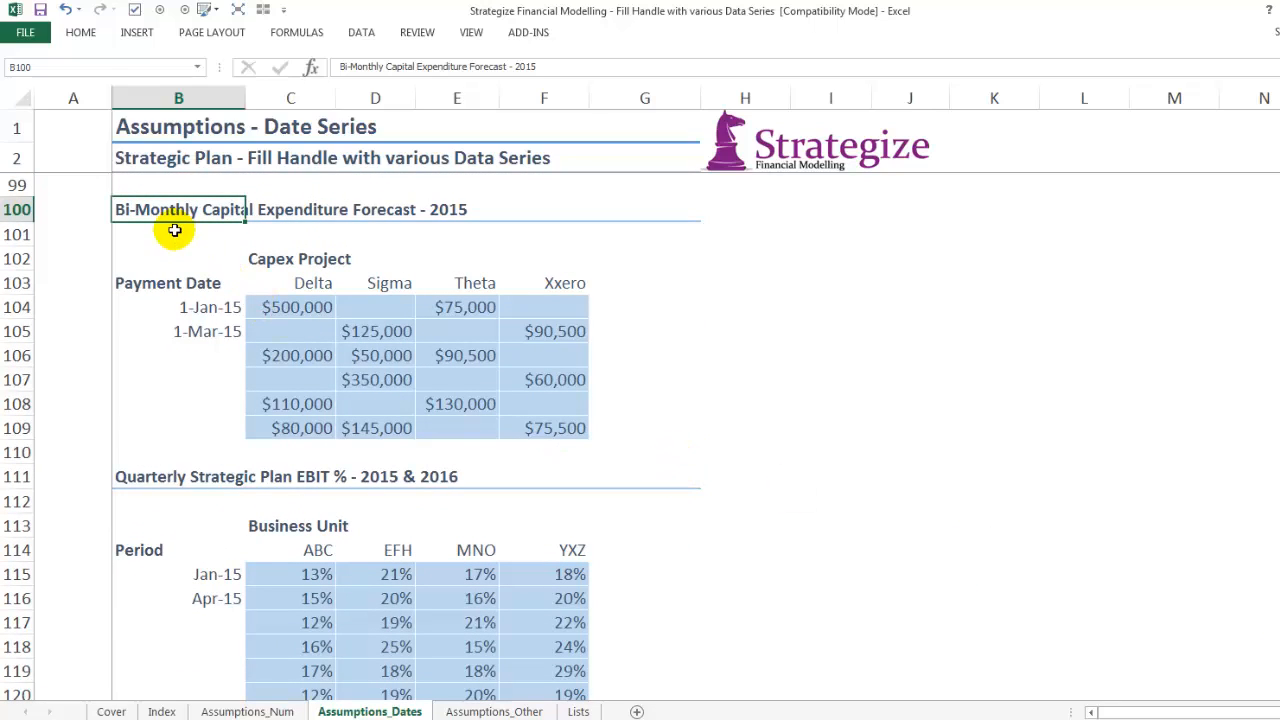
pyautogui.moveTo(286, 280); pyautogui.dragTo(509, 283)
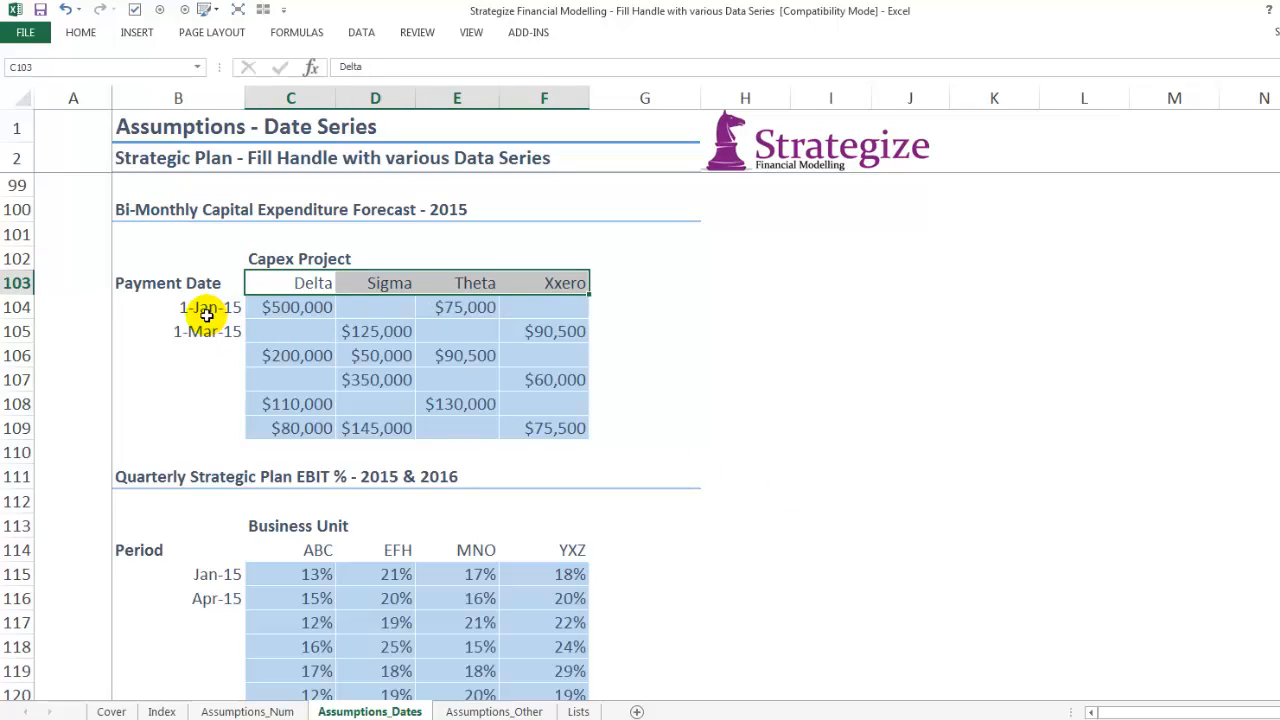
pyautogui.moveTo(181, 312); pyautogui.dragTo(180, 331)
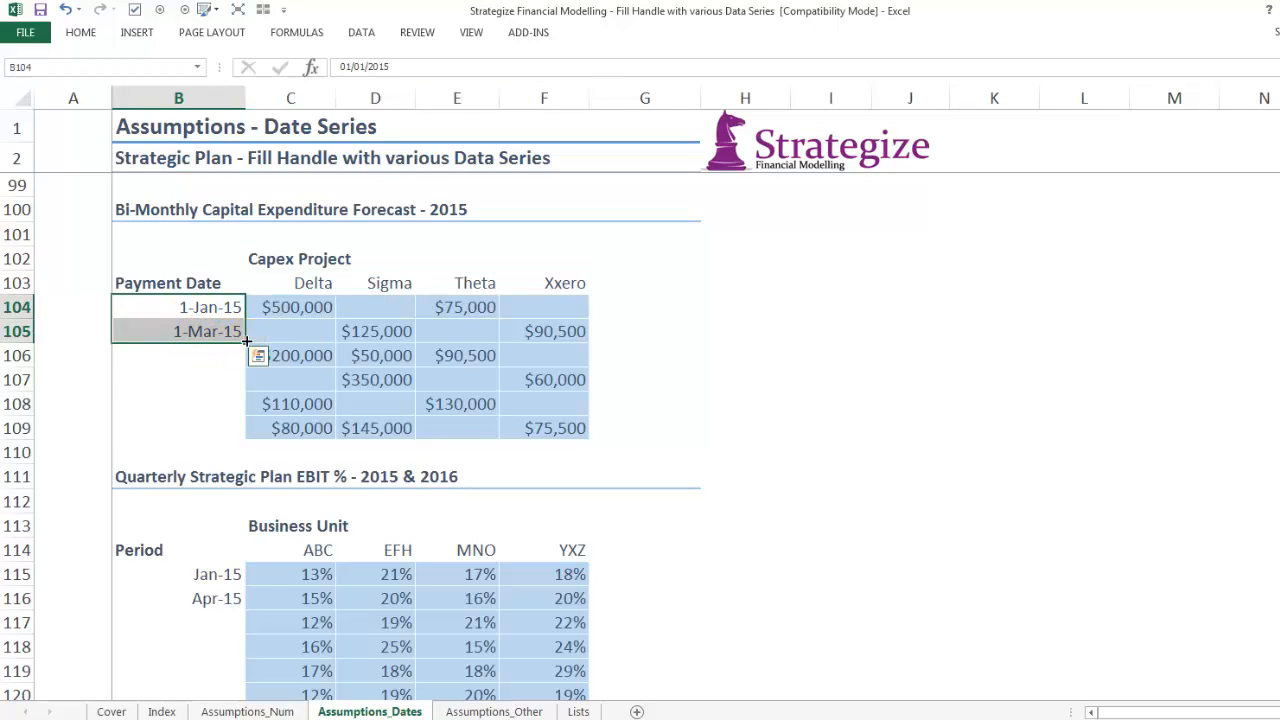
pyautogui.moveTo(246, 341); pyautogui.dragTo(234, 431)
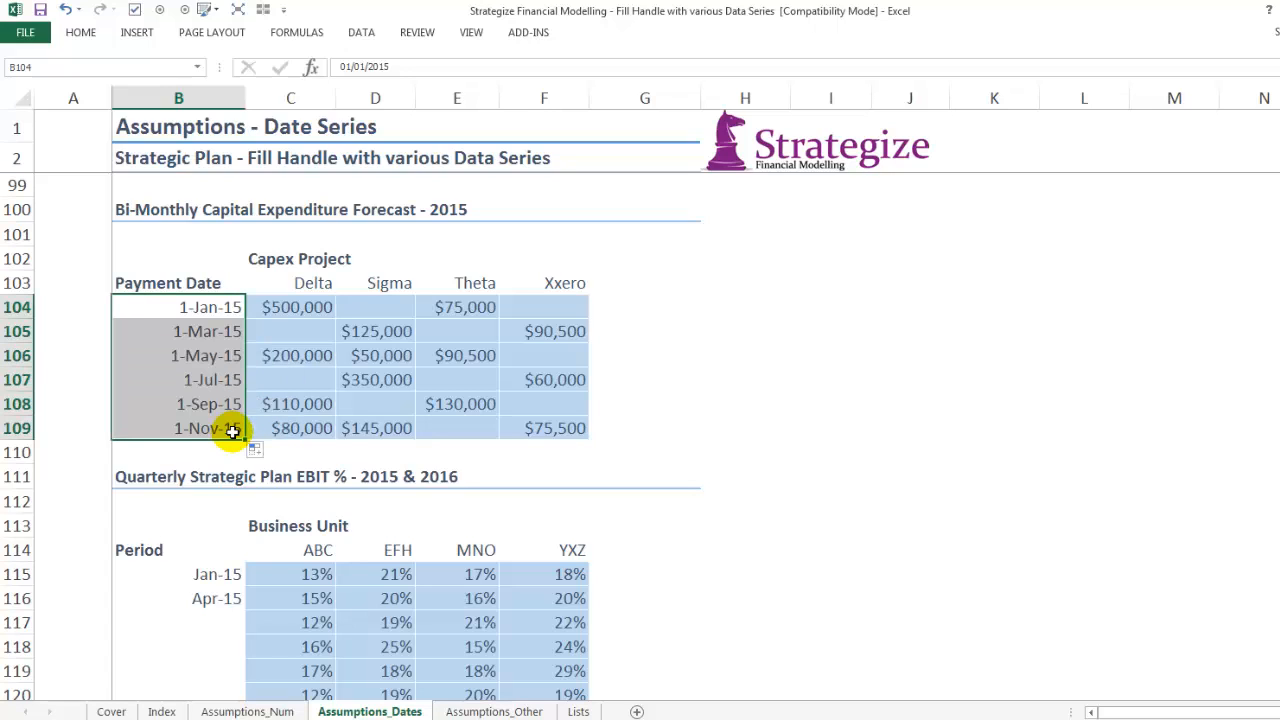
pyautogui.click(177, 420)
pyautogui.click(172, 305)
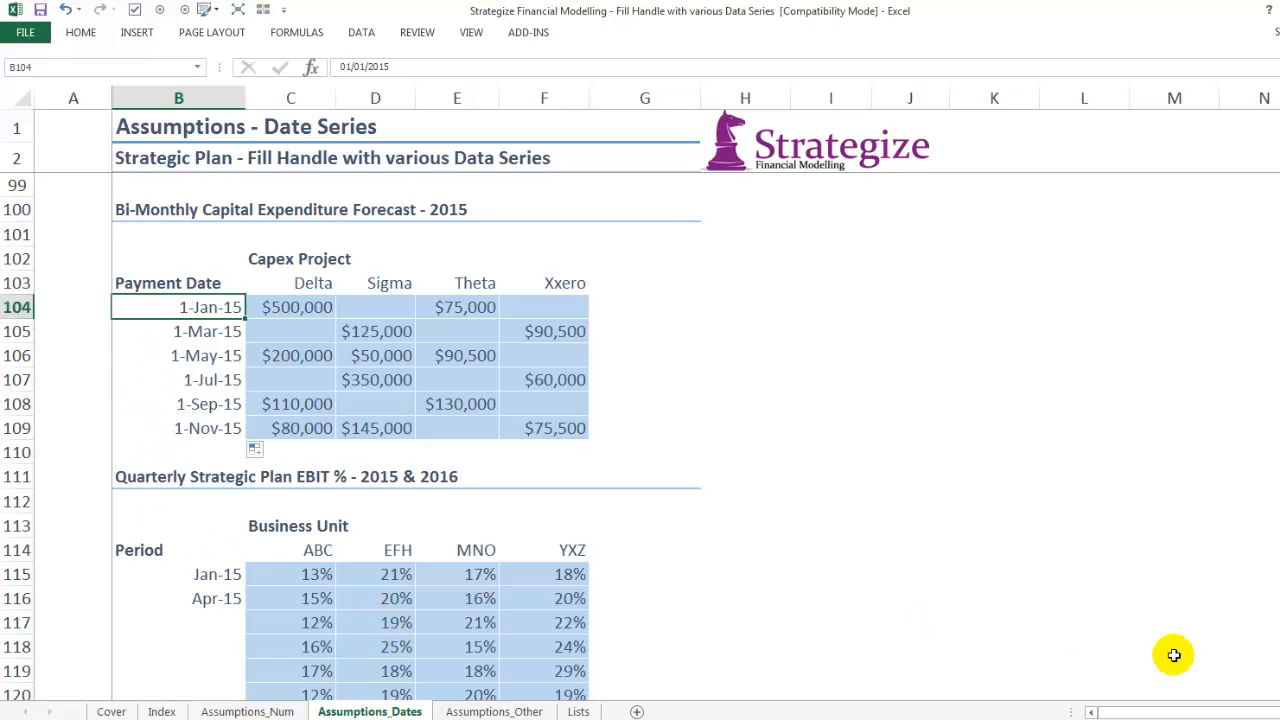
# - Extend the quarterly periods Jan-15 and Apr-15 down through row 122 in the Quarterly Strategic Plan EBIT % table
pyautogui.scroll(-1, 351, 439)
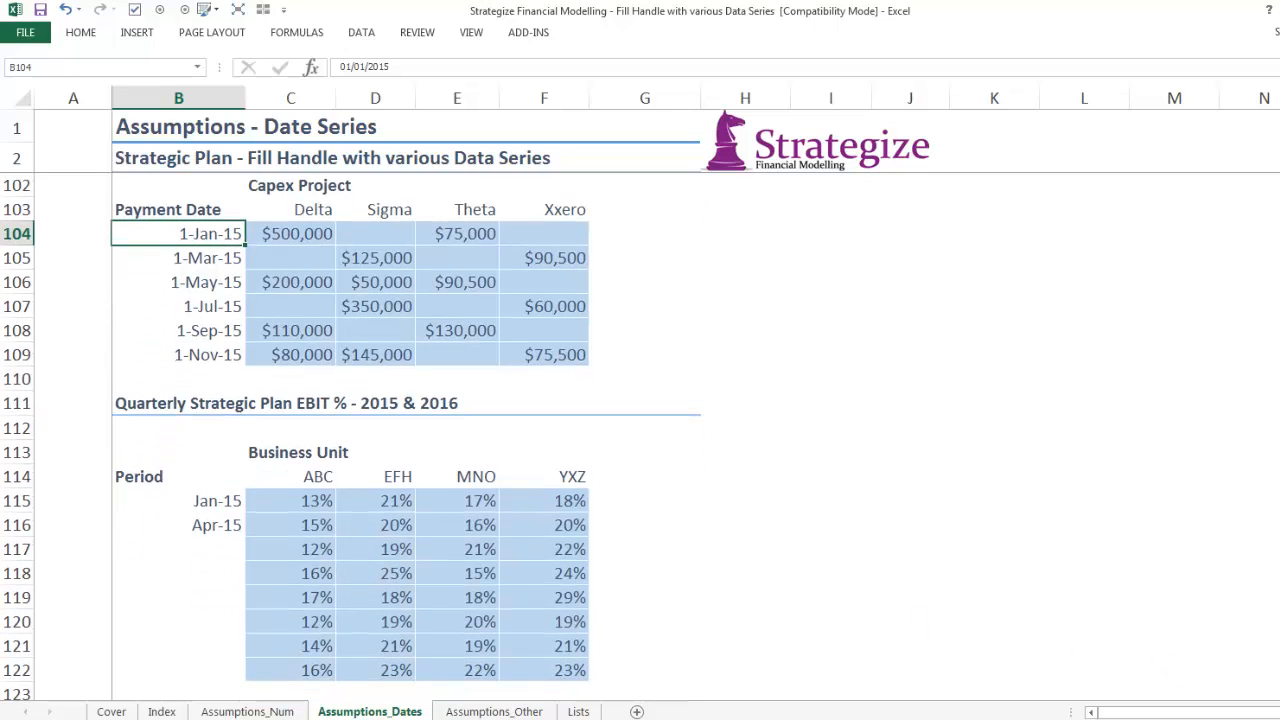
pyautogui.scroll(-3, 351, 439)
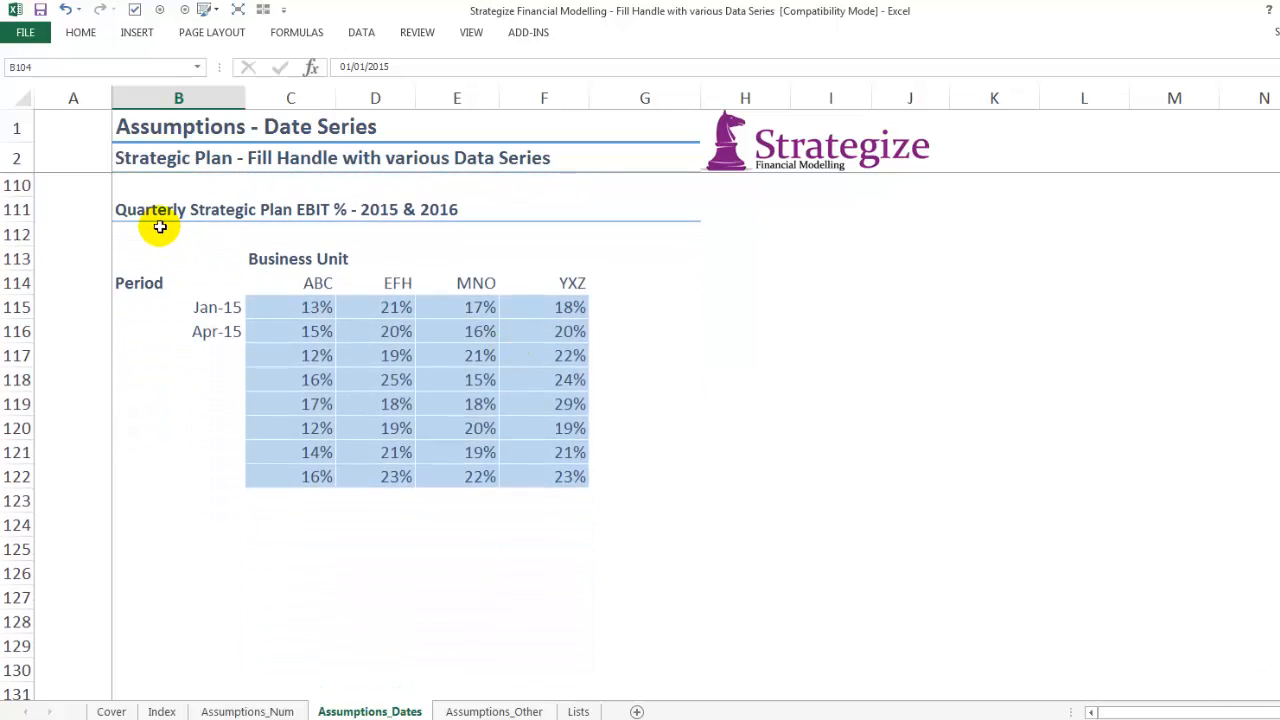
pyautogui.click(145, 213)
pyautogui.click(139, 280)
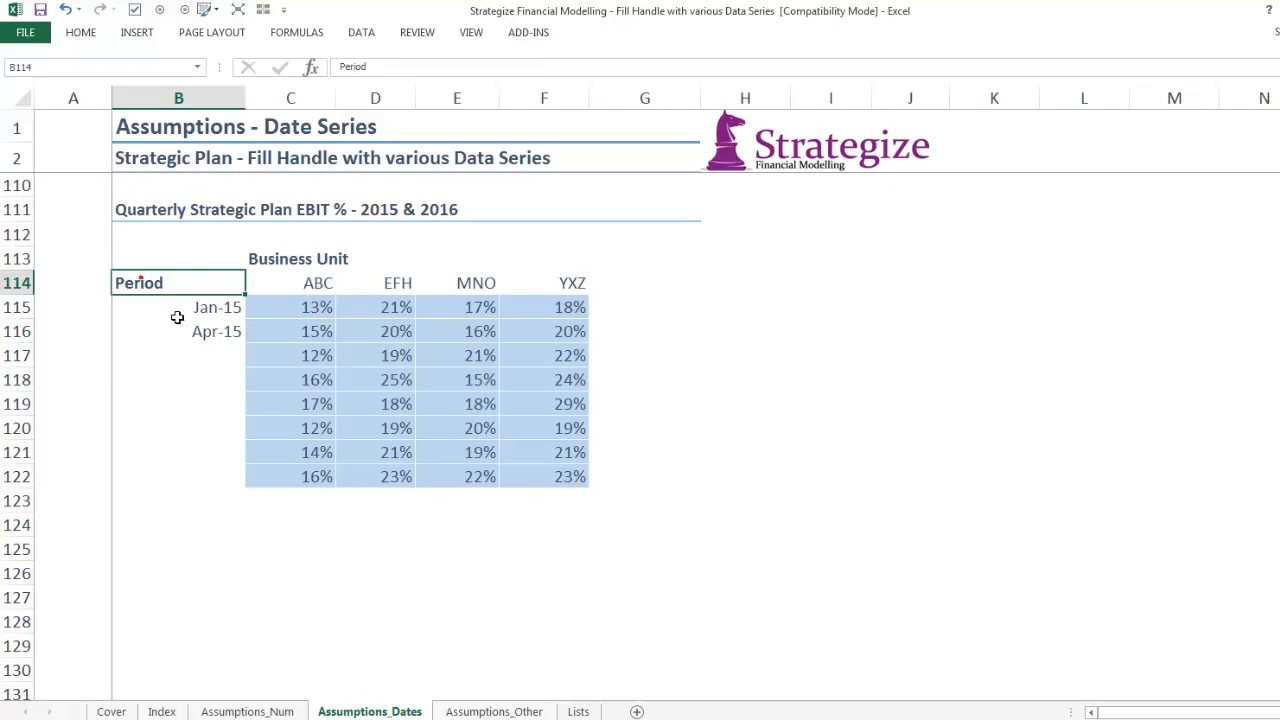
pyautogui.moveTo(177, 314); pyautogui.dragTo(178, 328)
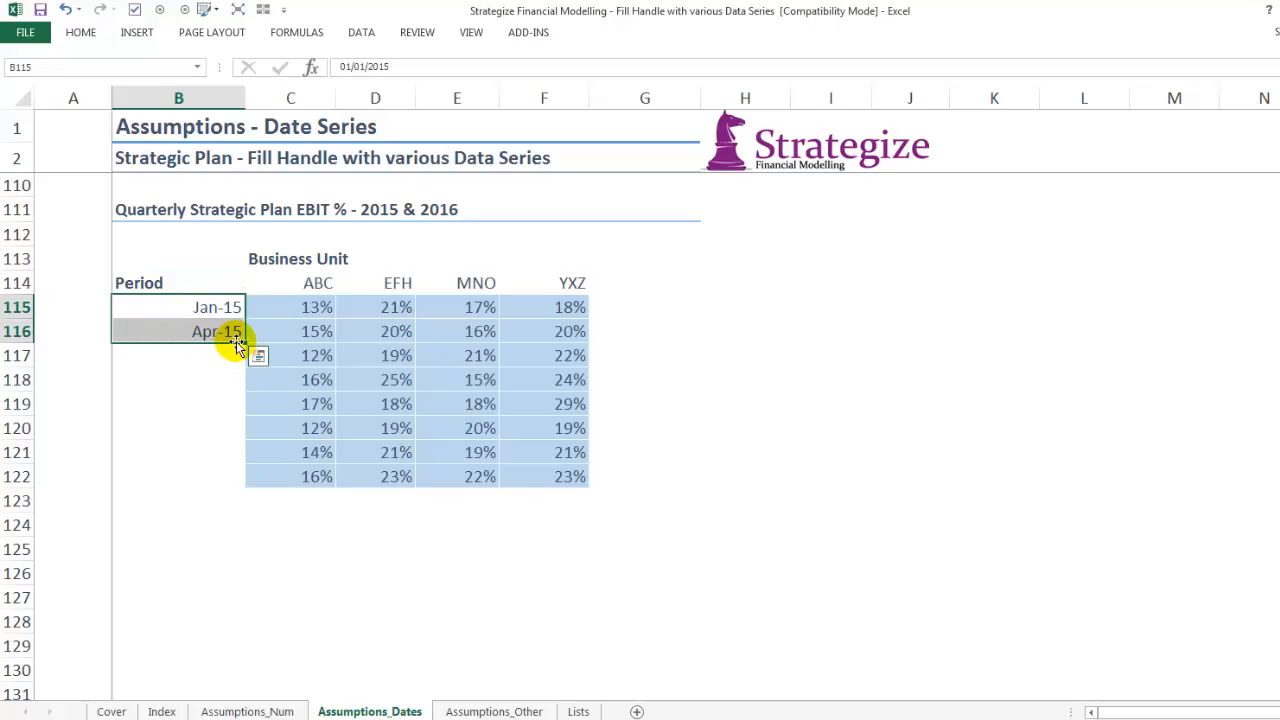
pyautogui.moveTo(242, 360); pyautogui.dragTo(228, 477)
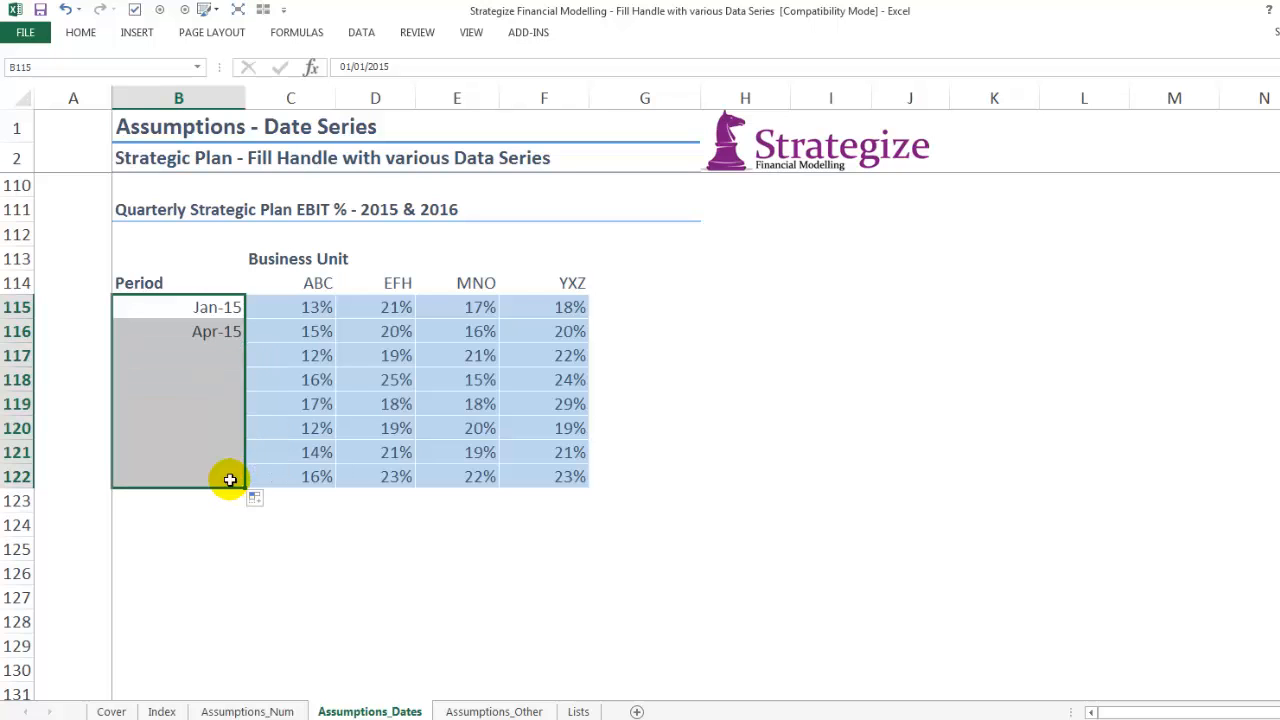
pyautogui.click(140, 285)
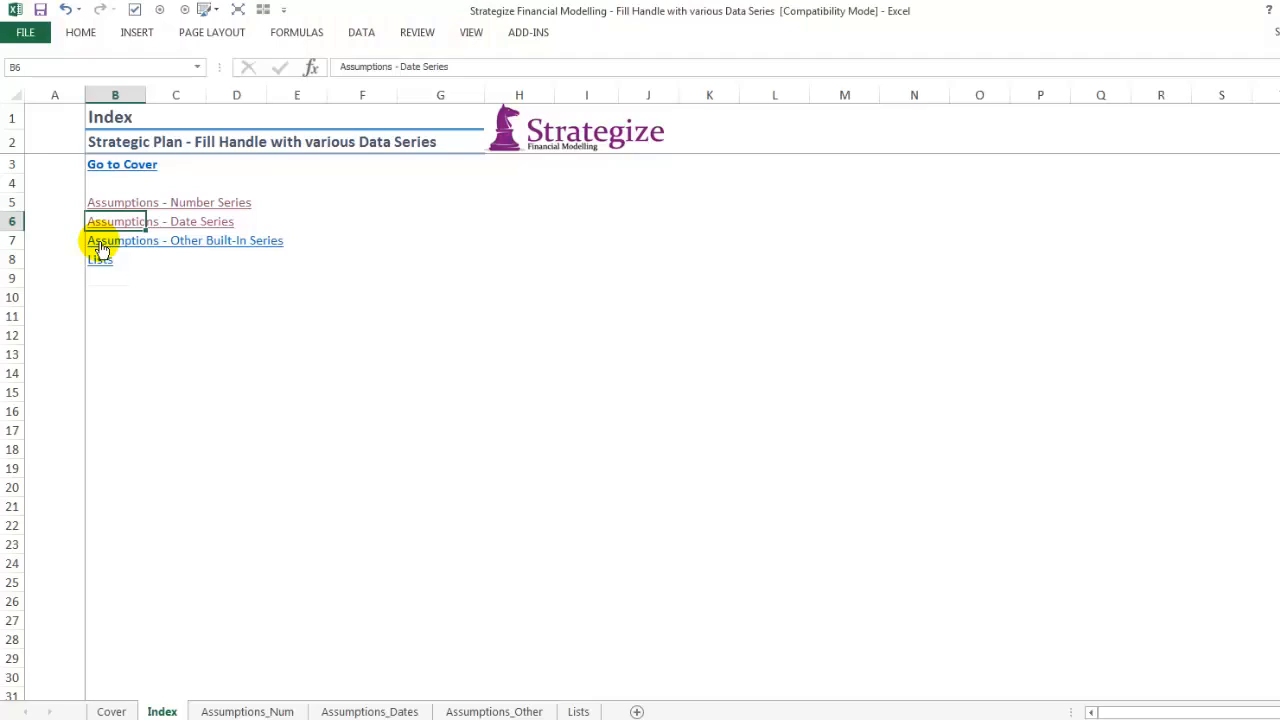
# - On the Assumptions - Other Built-In Series sheet, fill the Meeting column from 1st Meeting down to 6th Meeting in rows 43 to 48
pyautogui.click(94, 243)
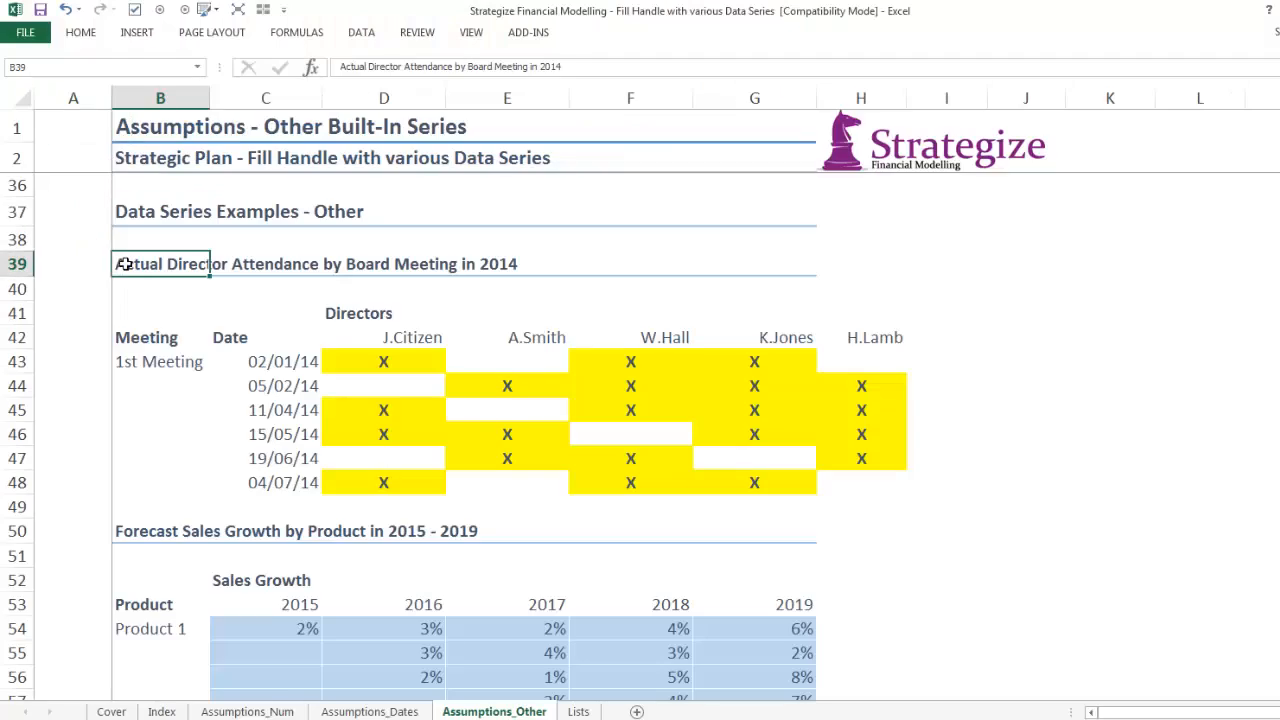
pyautogui.click(143, 360)
pyautogui.click(143, 263)
pyautogui.click(422, 369)
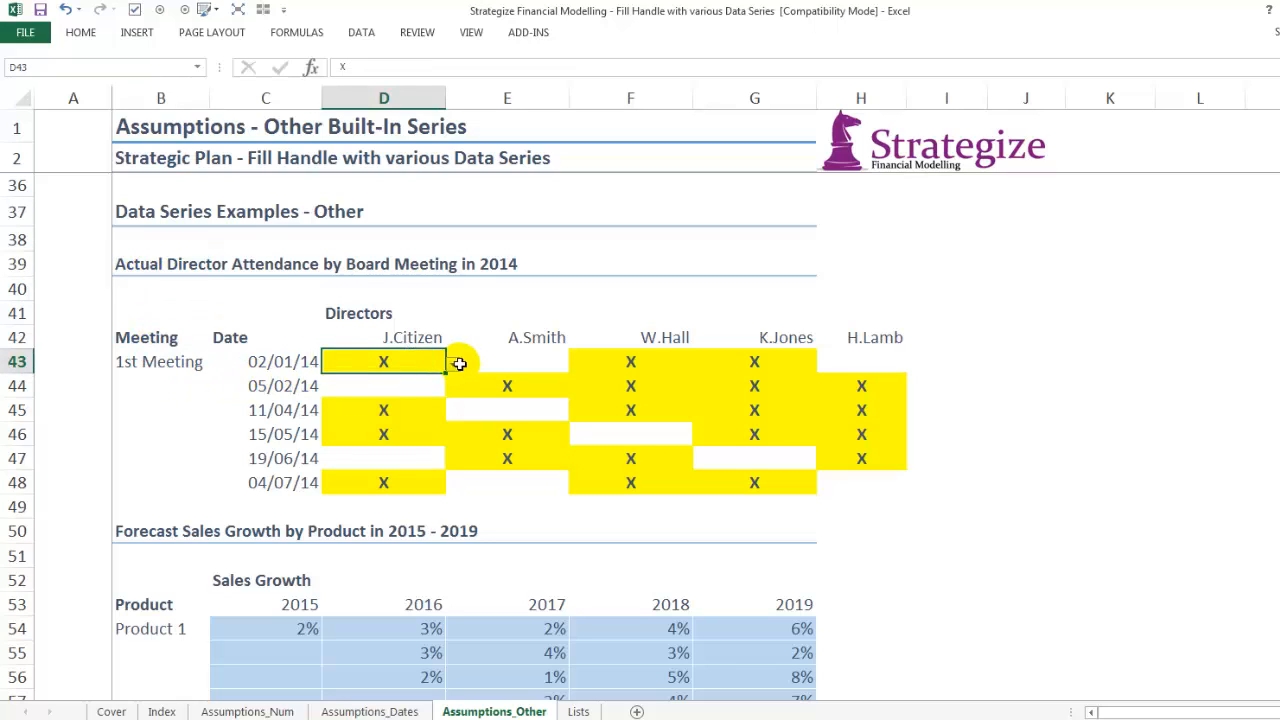
pyautogui.click(455, 366)
pyautogui.click(453, 380)
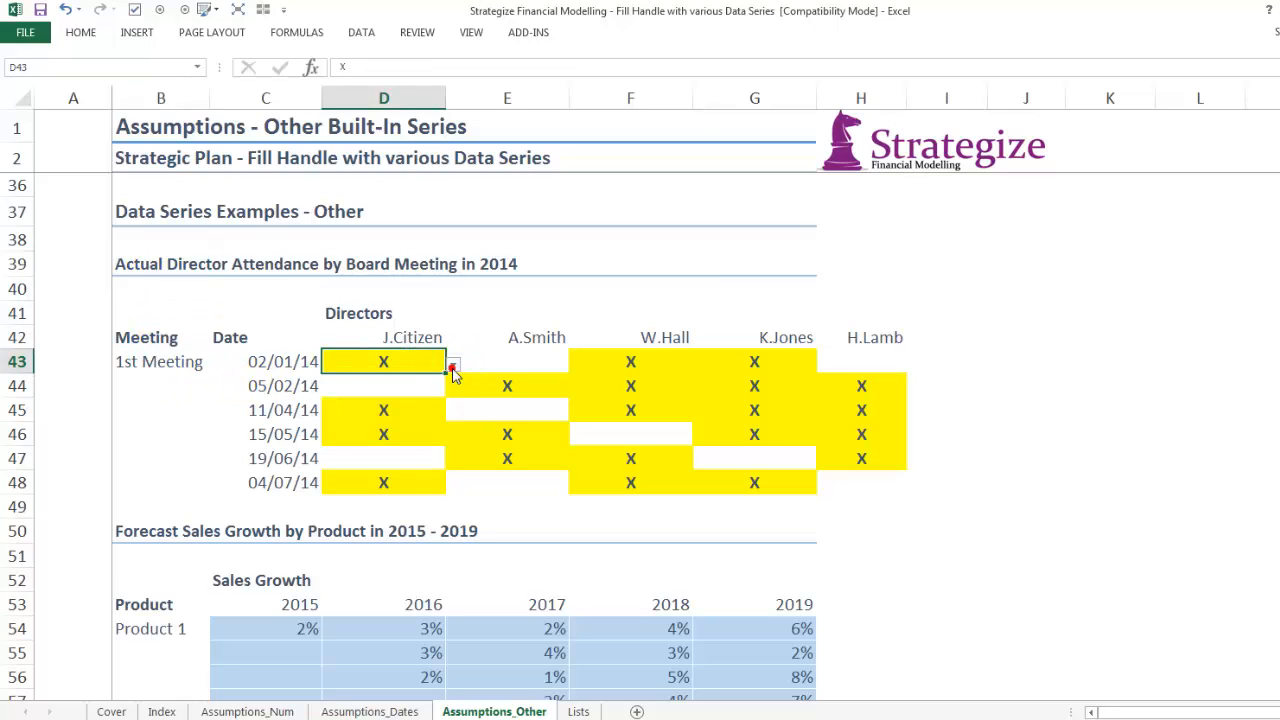
pyautogui.click(158, 363)
pyautogui.moveTo(208, 373); pyautogui.dragTo(196, 489)
pyautogui.click(169, 485)
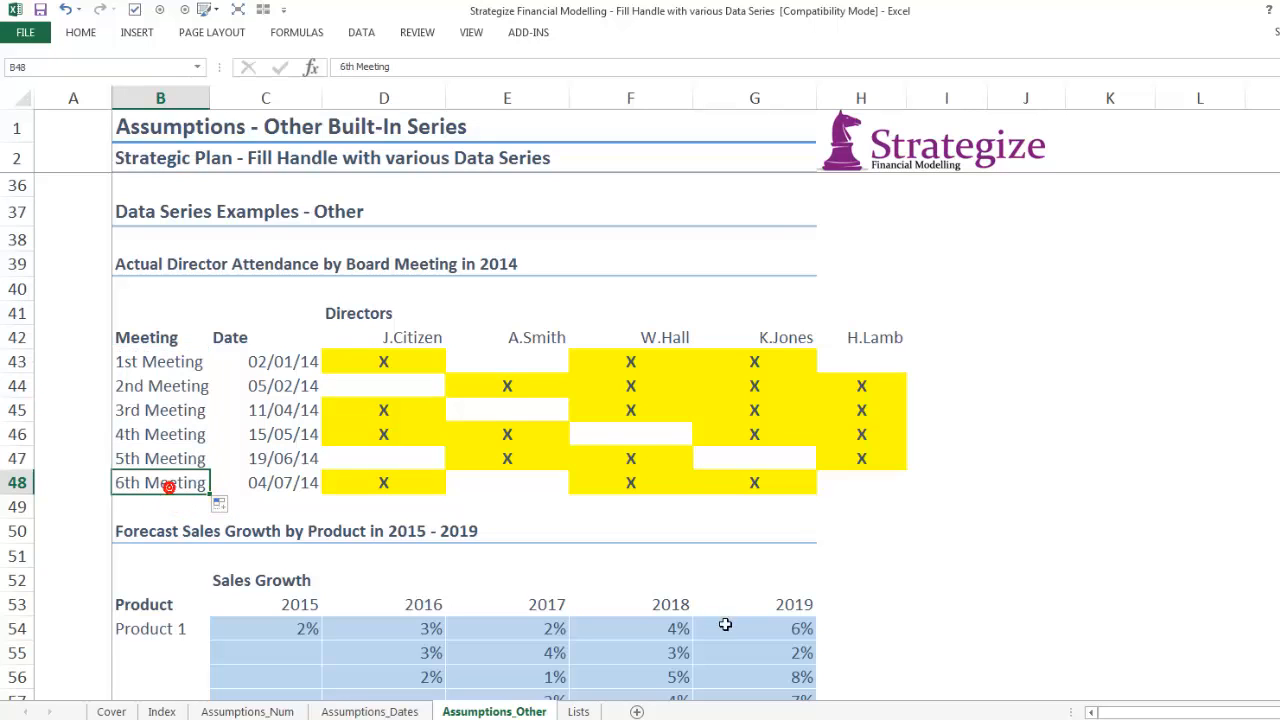
# - Try entering Product 2 manually below Product 1 in the Forecast Sales Growth by Product table
pyautogui.scroll(-4, 454, 440)
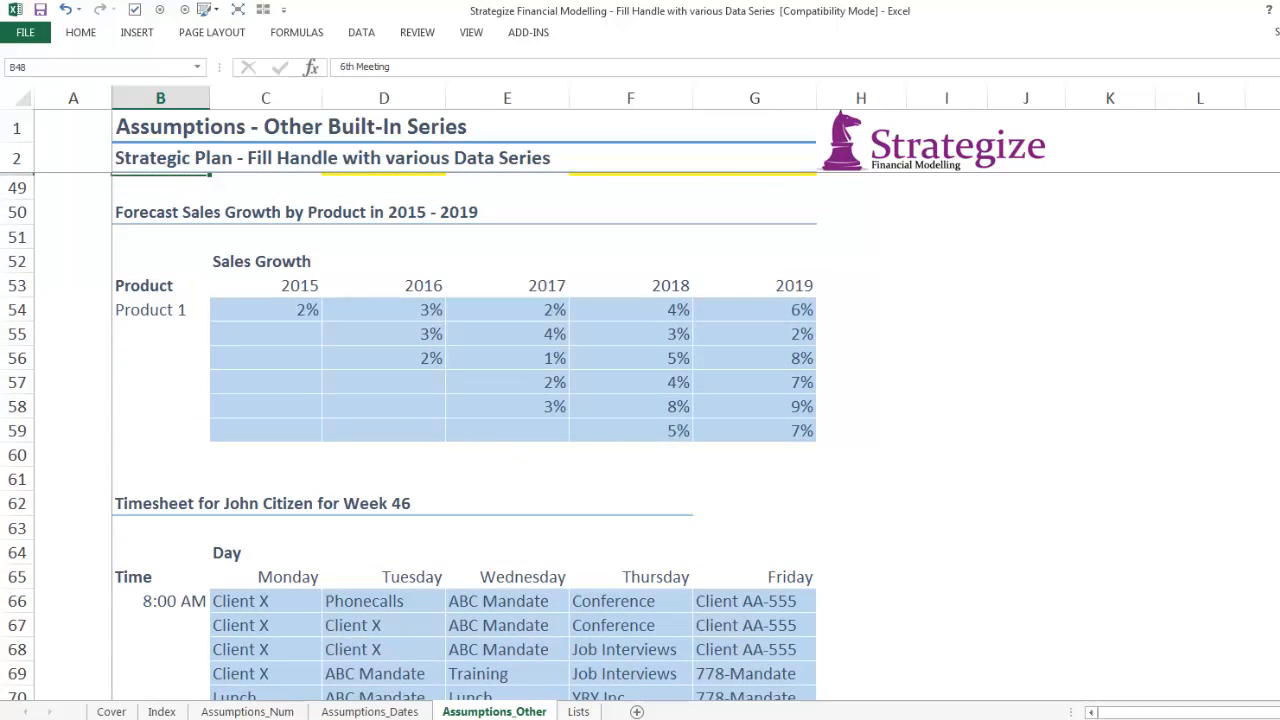
pyautogui.click(149, 209)
pyautogui.click(150, 310)
pyautogui.click(155, 331)
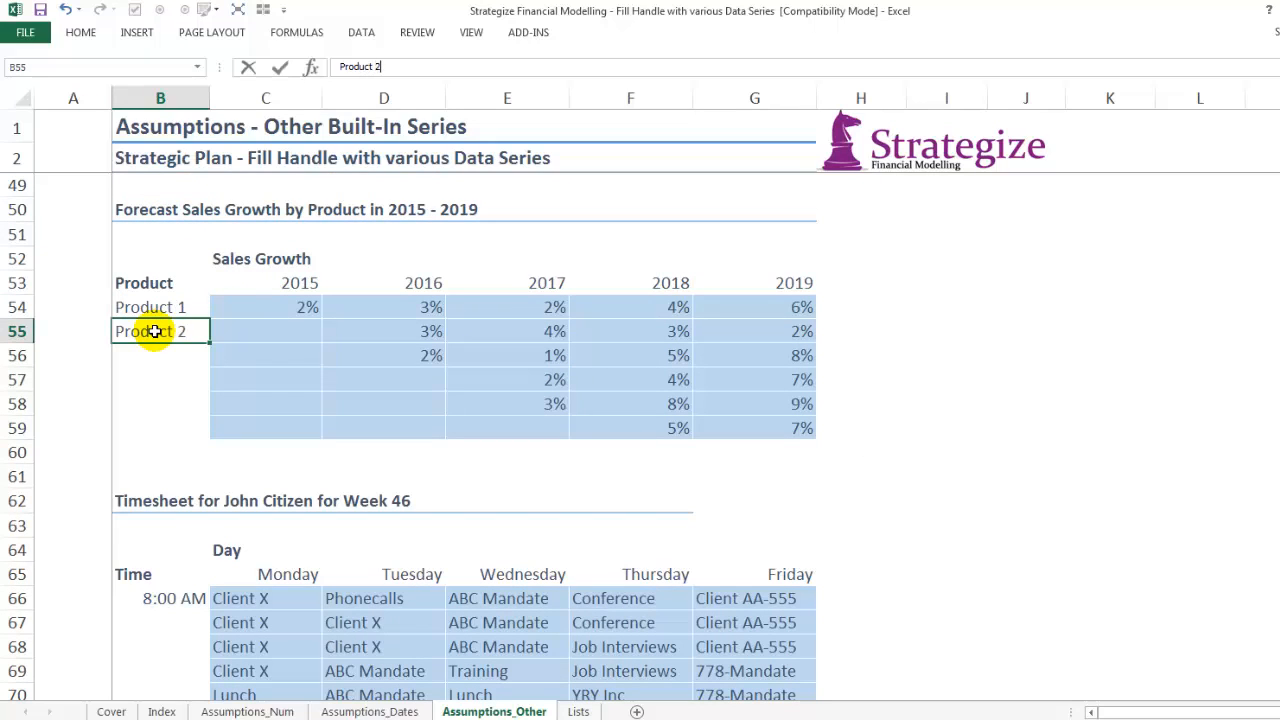
pyautogui.press('Return')
pyautogui.click(155, 331)
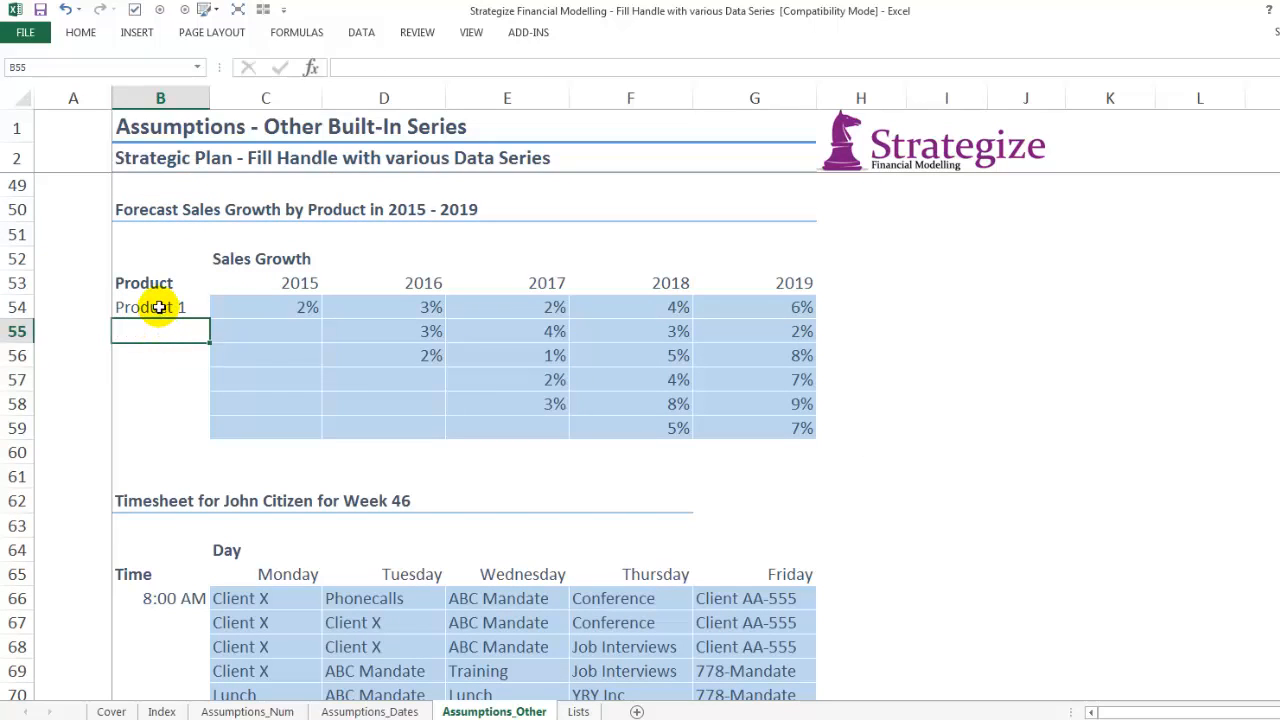
# - Fill the Product column from Product 1 down to Product 6 in rows 54 to 59
pyautogui.click(162, 308)
pyautogui.moveTo(206, 318); pyautogui.dragTo(196, 430)
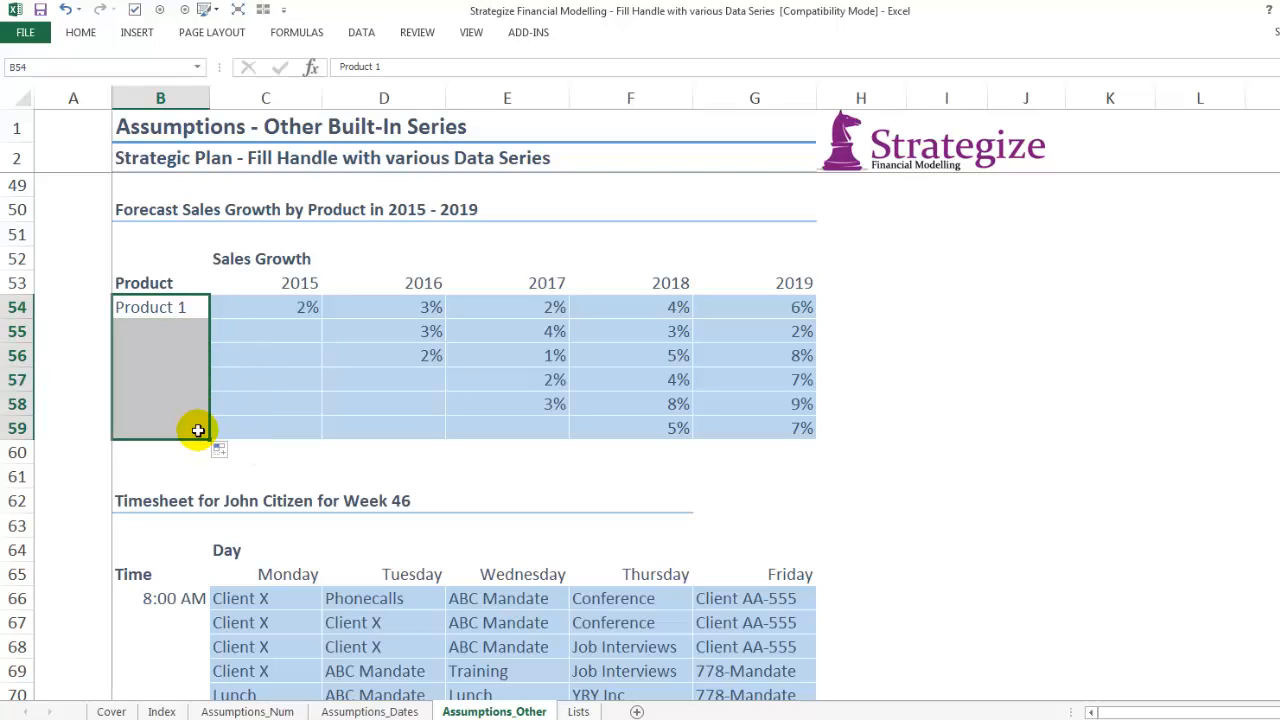
pyautogui.click(140, 493)
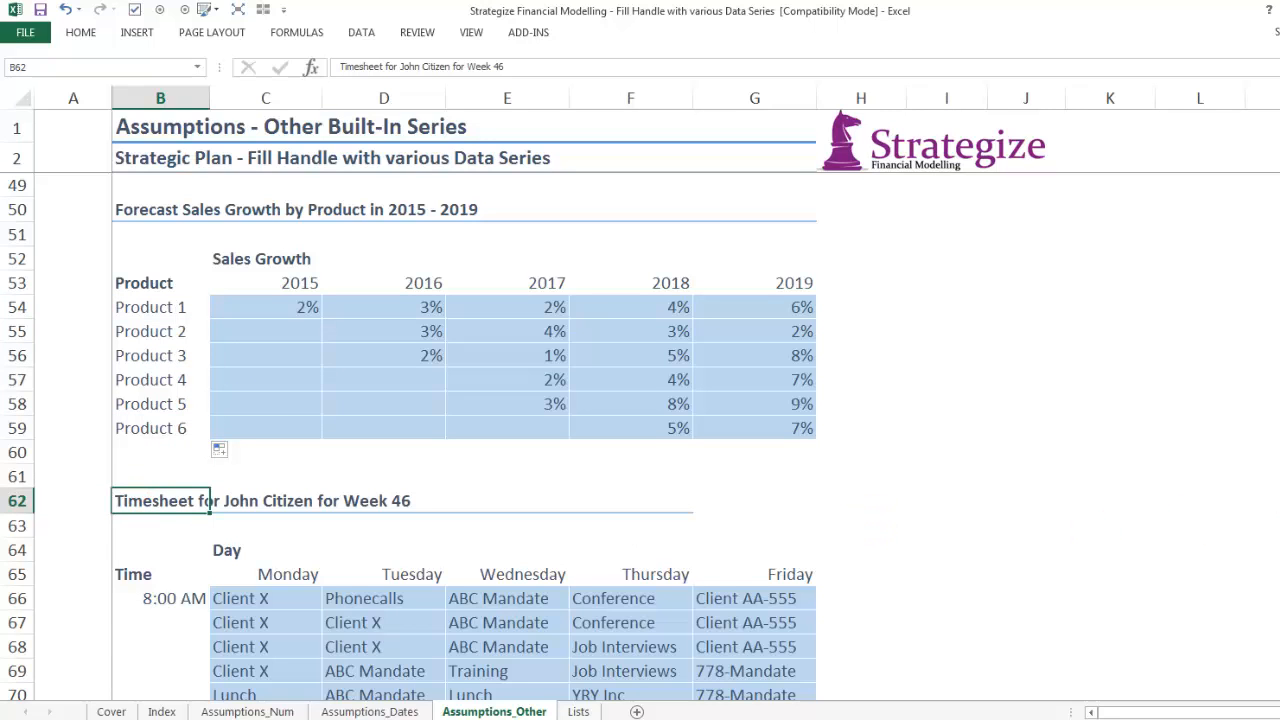
# - Fill the Time column of the Week 46 timesheet hourly from 8:00 AM down to 6:00 PM in rows 66 to 76
pyautogui.scroll(-4, 464, 440)
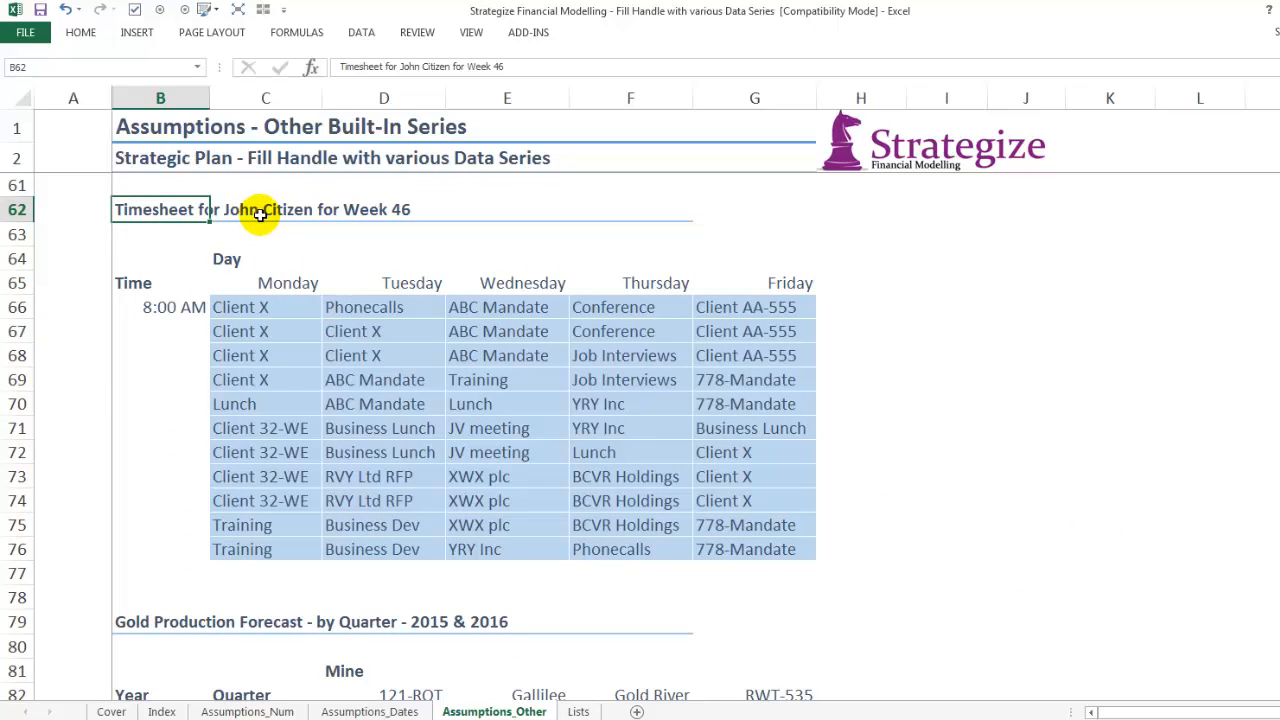
pyautogui.click(385, 404)
pyautogui.click(520, 452)
pyautogui.click(148, 308)
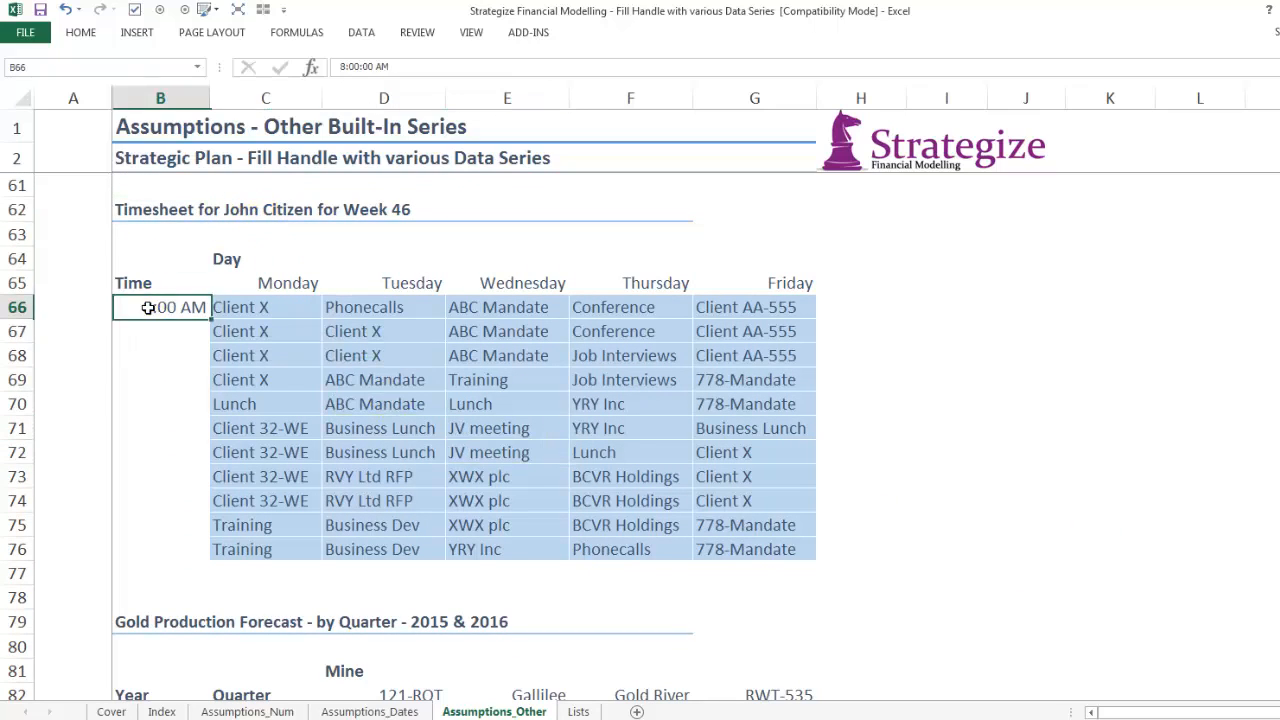
pyautogui.moveTo(209, 318); pyautogui.dragTo(180, 554)
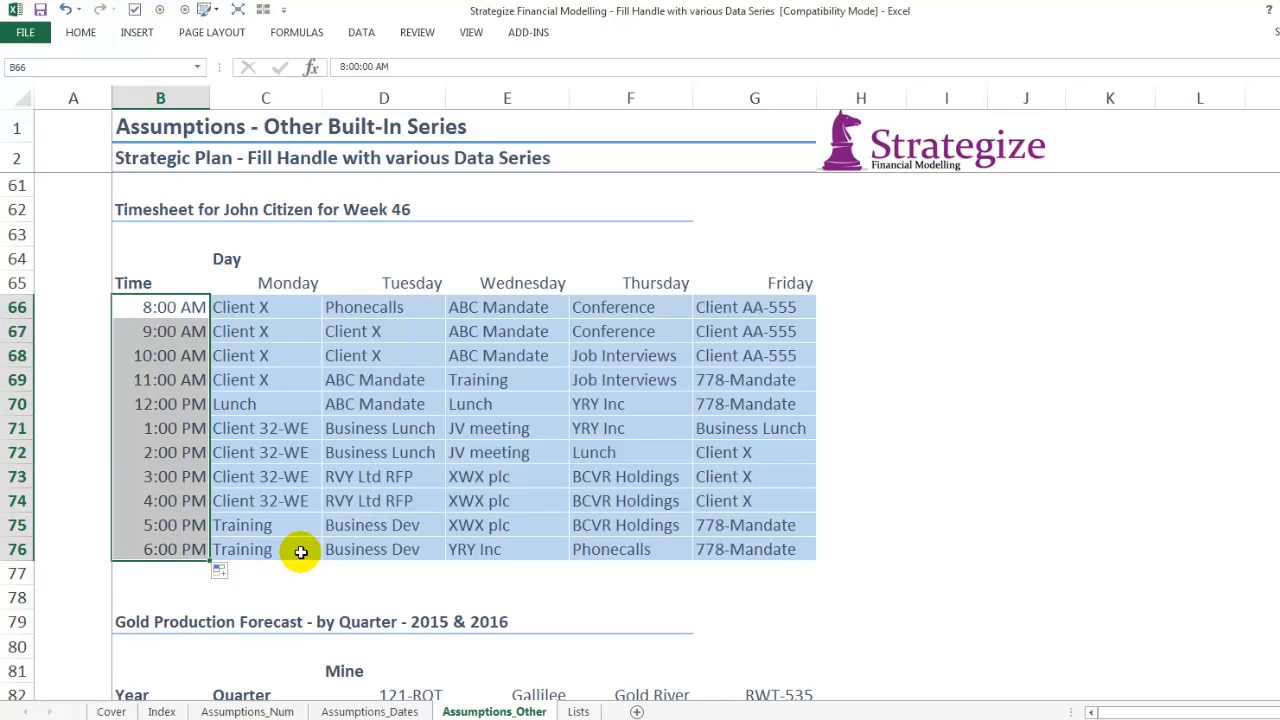
# - Extend the Quarter column of the Gold Production Forecast table from Qtr2 in row 83 through Qtr4 in row 89
pyautogui.click(153, 622)
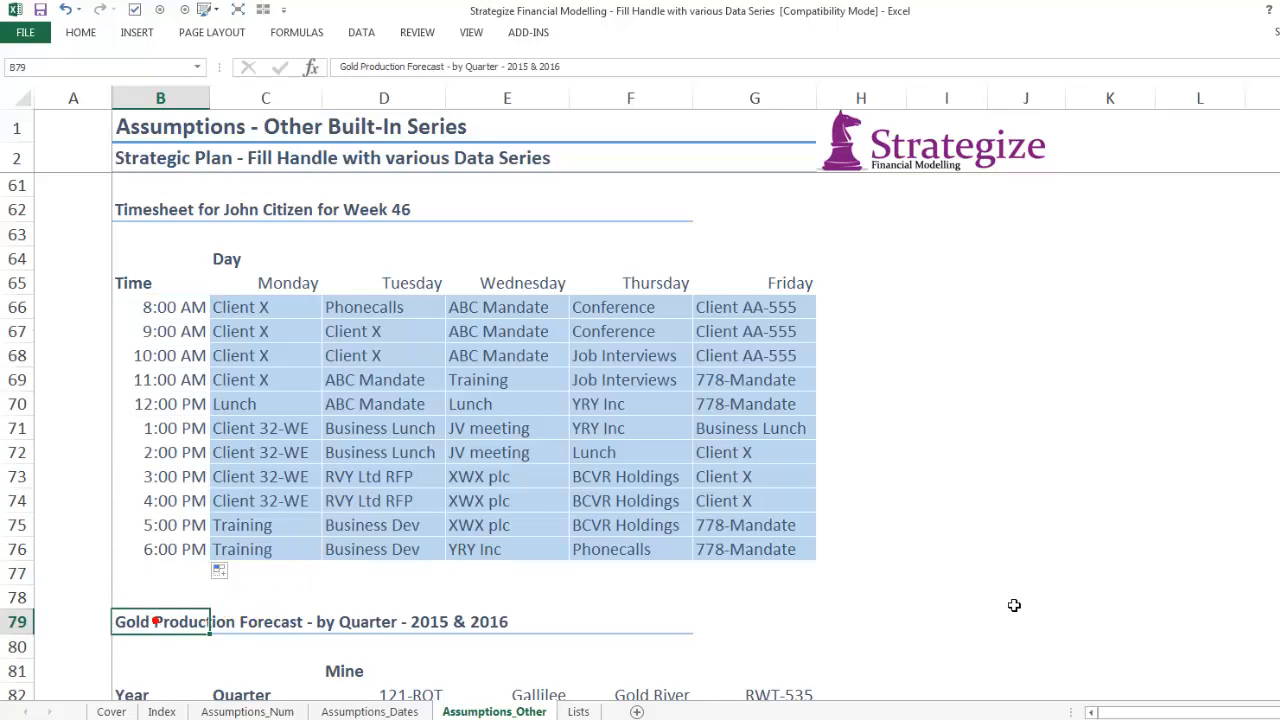
pyautogui.scroll(-3, 640, 430)
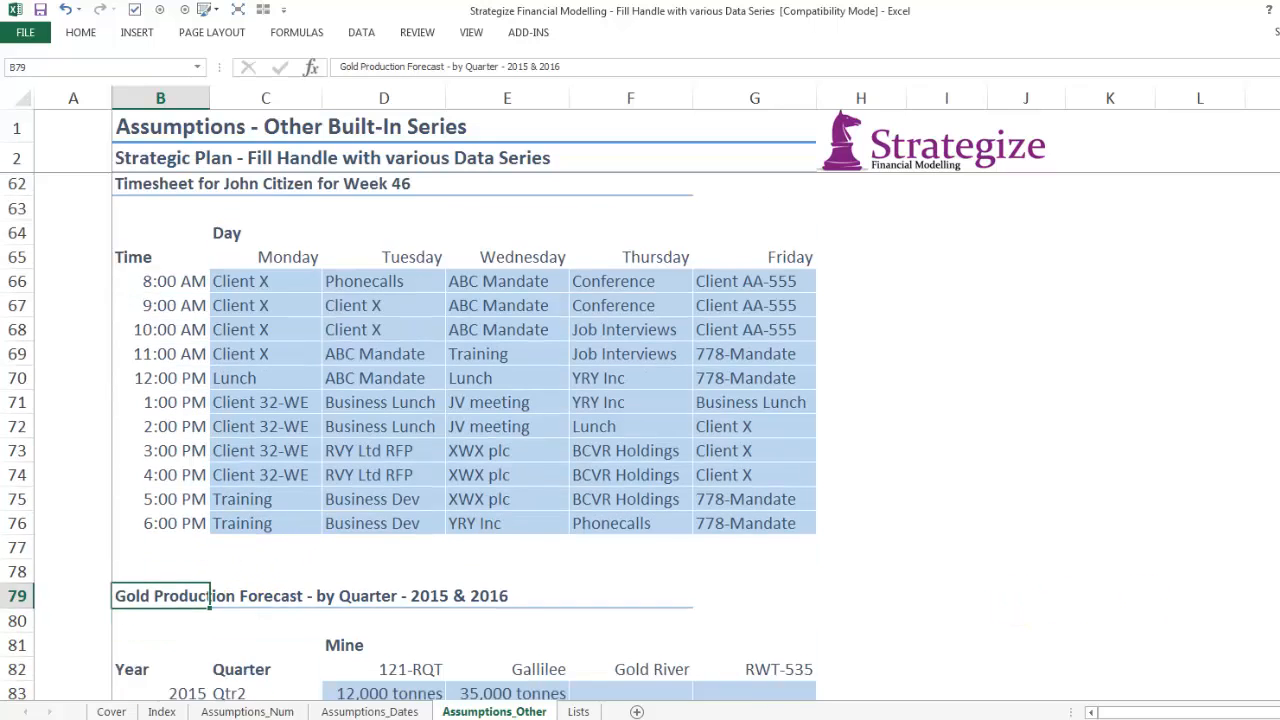
pyautogui.scroll(-3, 408, 437)
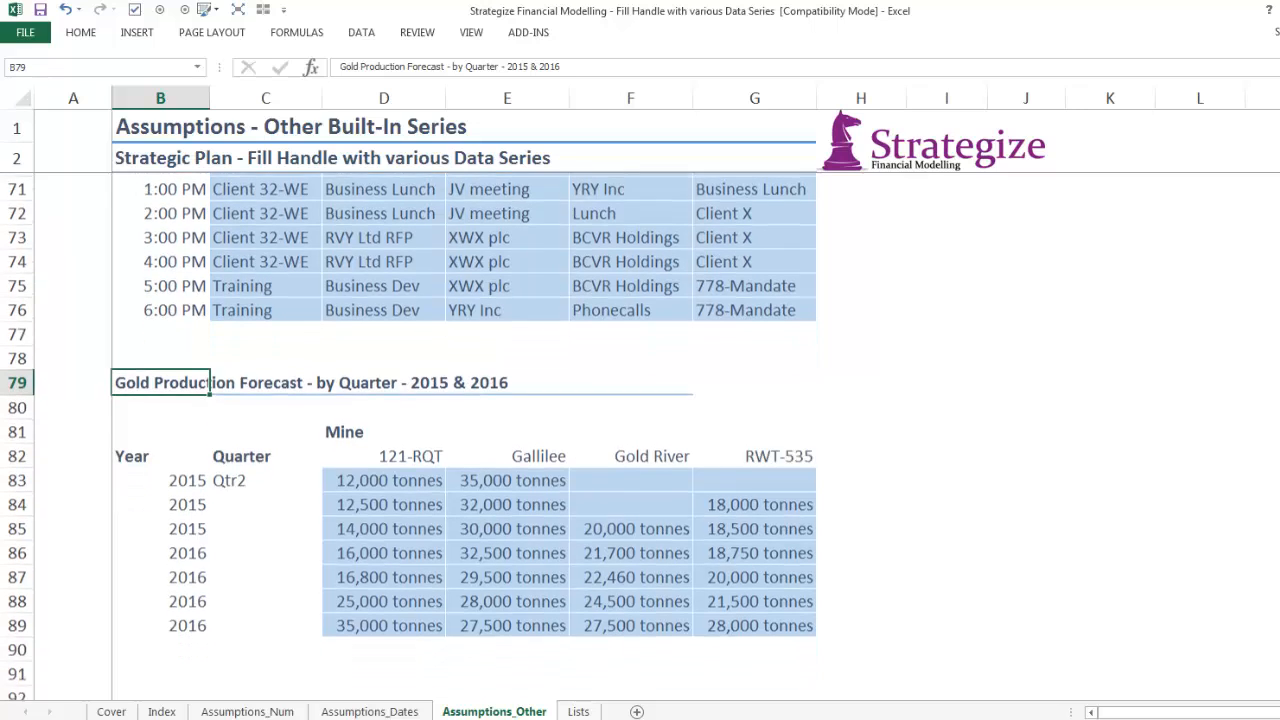
pyautogui.scroll(-2, 743, 394)
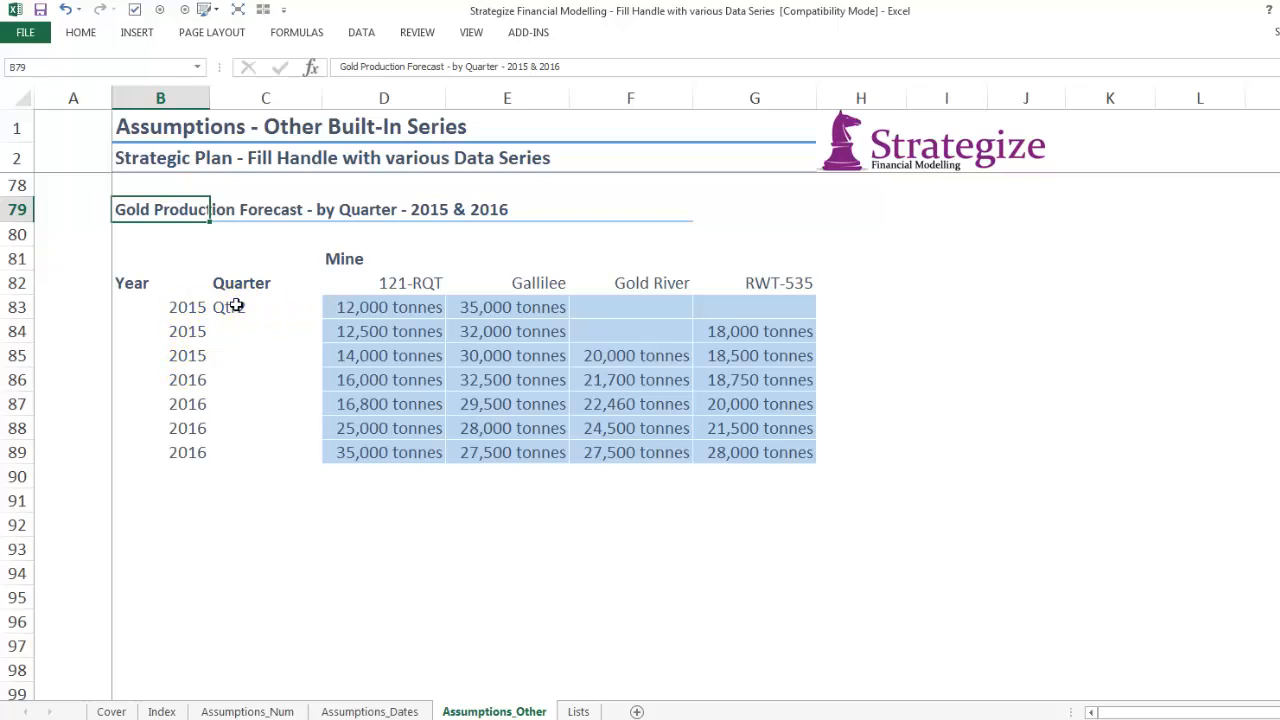
pyautogui.click(235, 306)
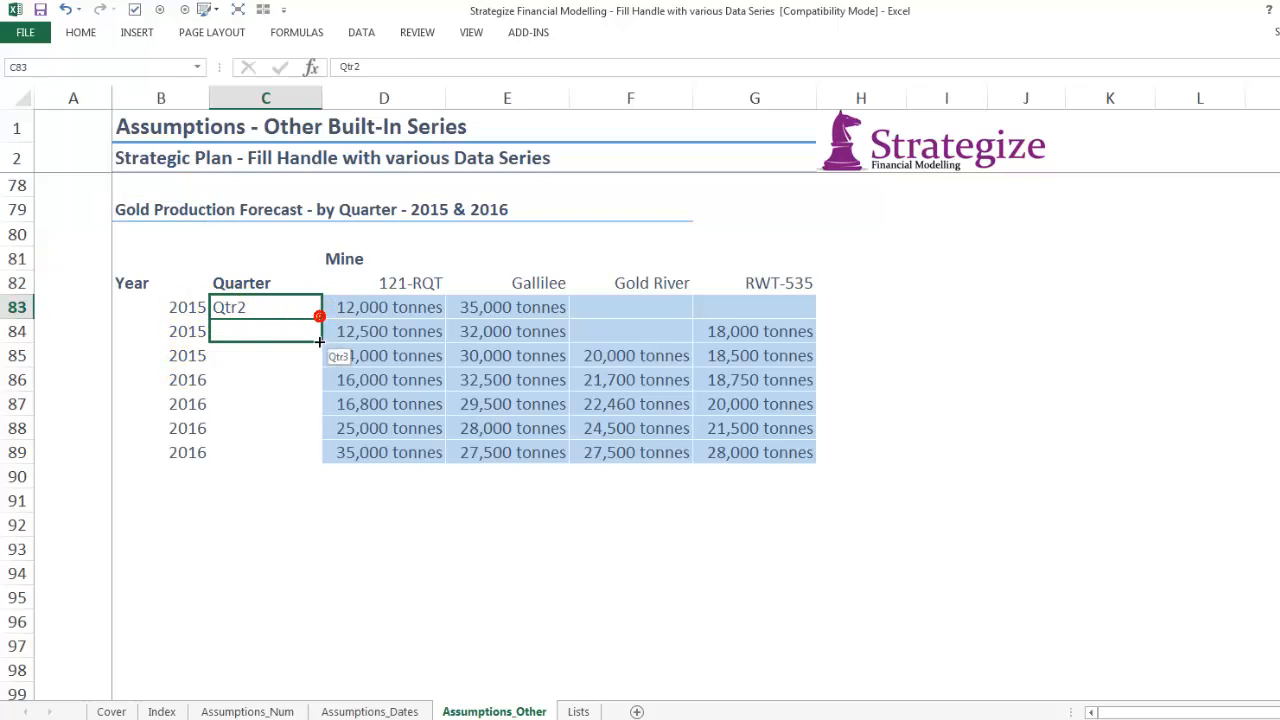
pyautogui.moveTo(317, 352); pyautogui.dragTo(294, 451)
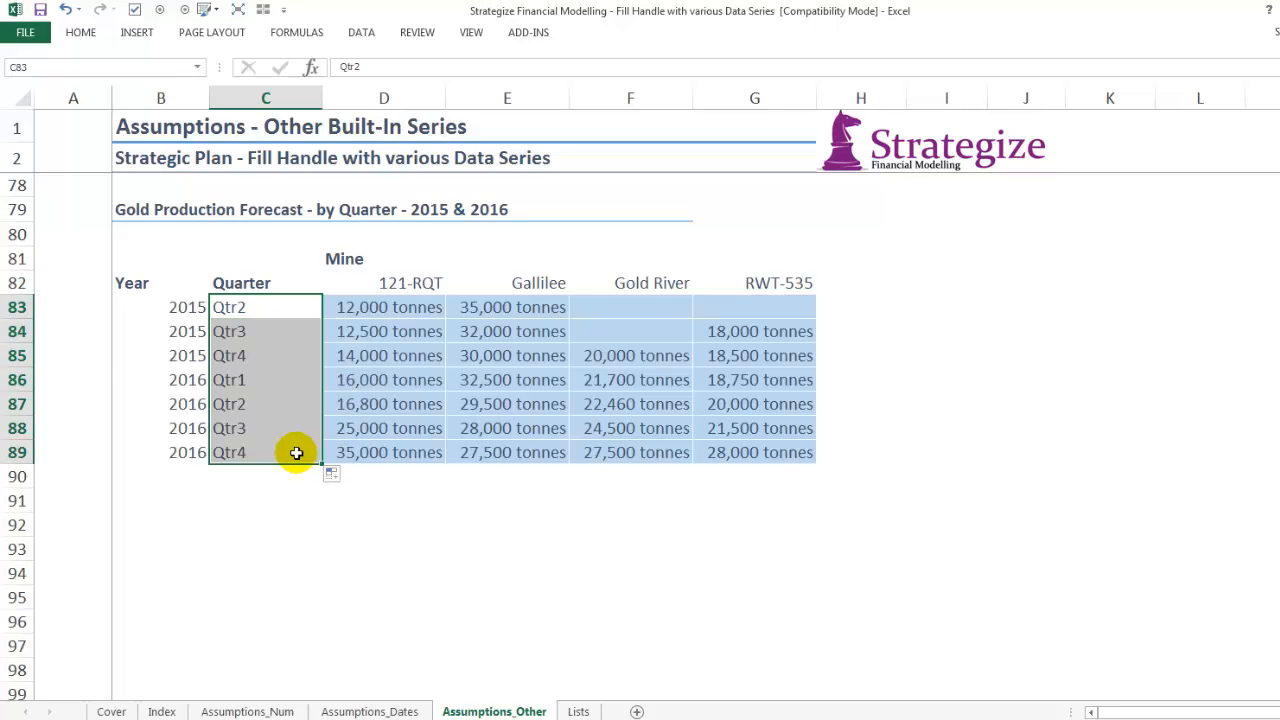
pyautogui.click(124, 283)
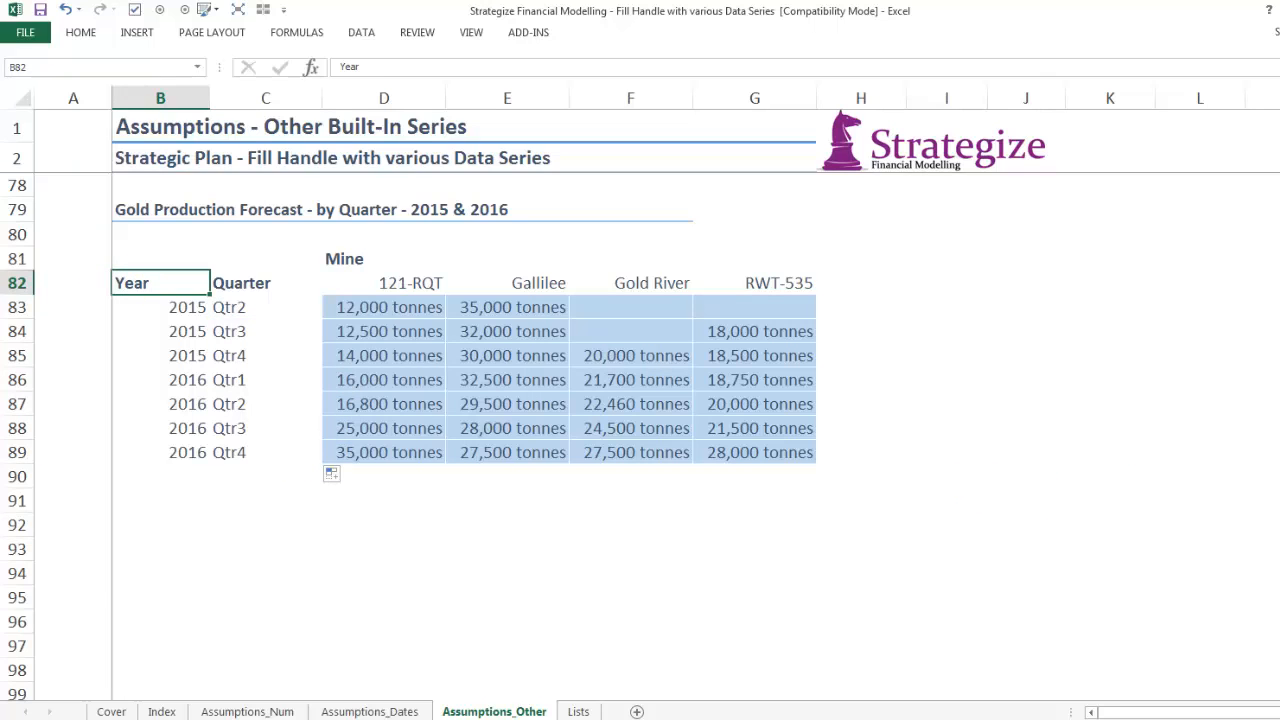